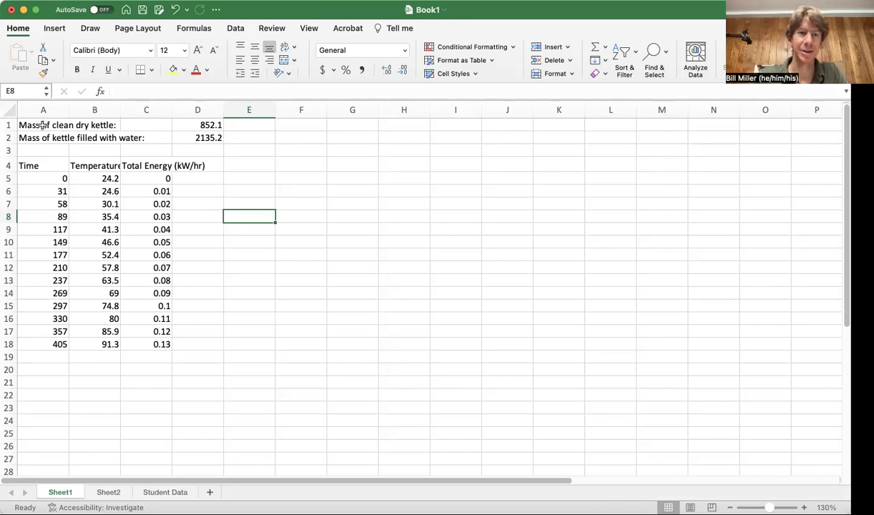
# Select the Time and Temperature columns with their headers, A4 through B18.
pyautogui.moveTo(37, 164); pyautogui.dragTo(107, 159)
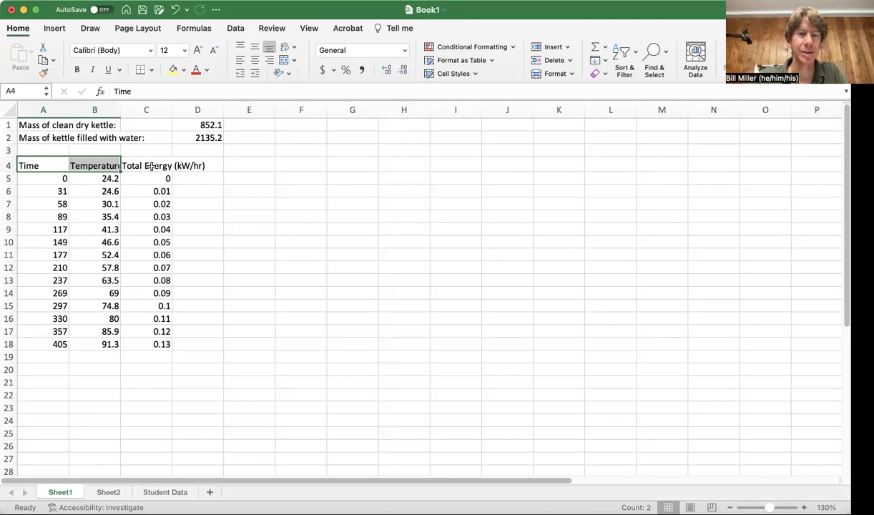
pyautogui.click(42, 125)
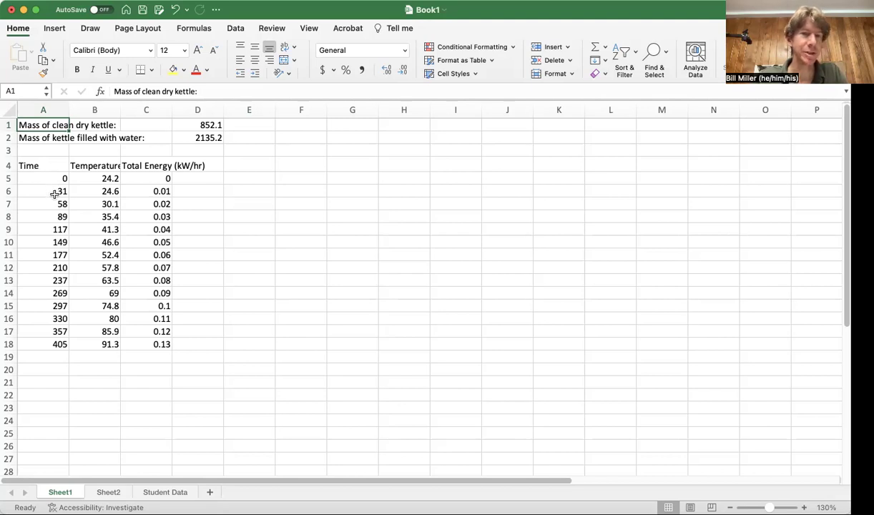
pyautogui.moveTo(30, 164); pyautogui.dragTo(104, 217)
pyautogui.moveTo(105, 266); pyautogui.dragTo(103, 342)
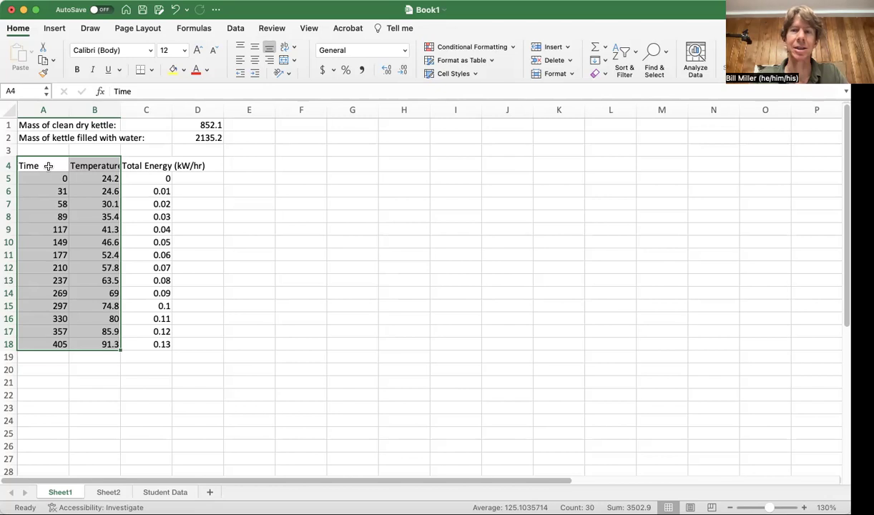
# Insert a scatter chart of A4:B18 and move it up beside the data table.
pyautogui.moveTo(47, 165); pyautogui.dragTo(102, 345)
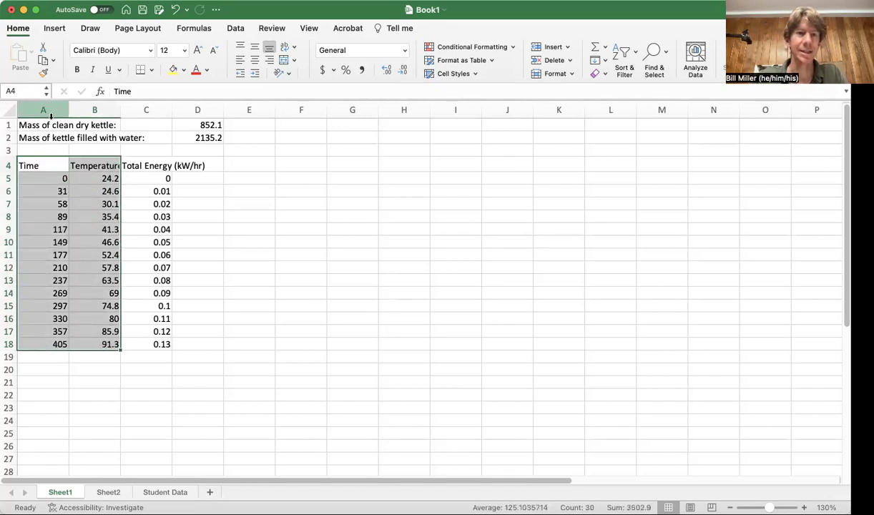
pyautogui.click(56, 29)
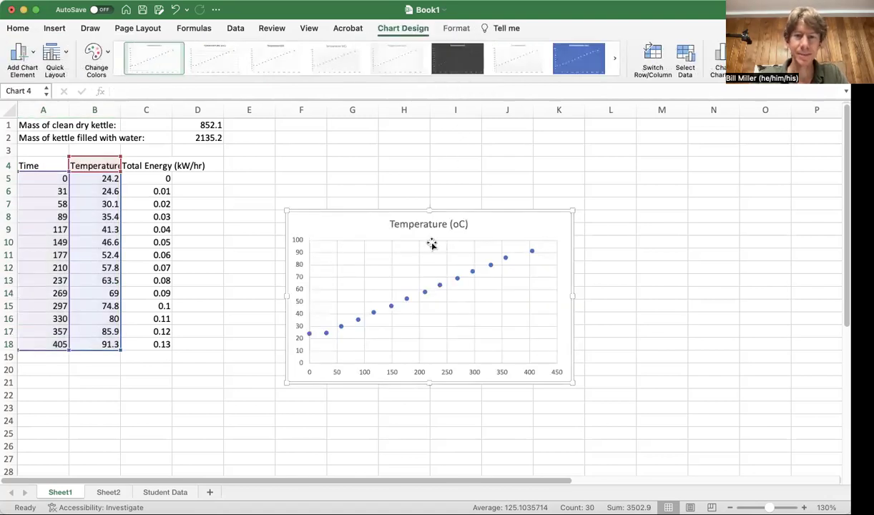
pyautogui.moveTo(350, 221); pyautogui.dragTo(316, 129)
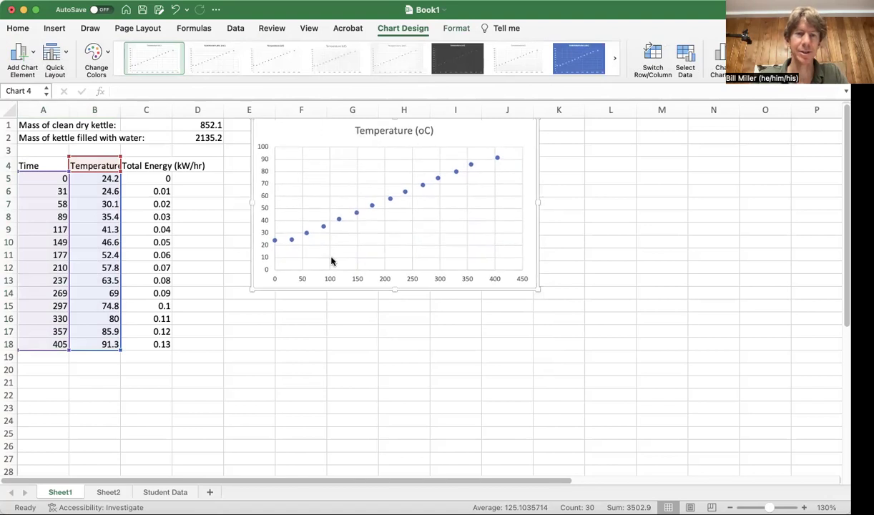
pyautogui.click(214, 229)
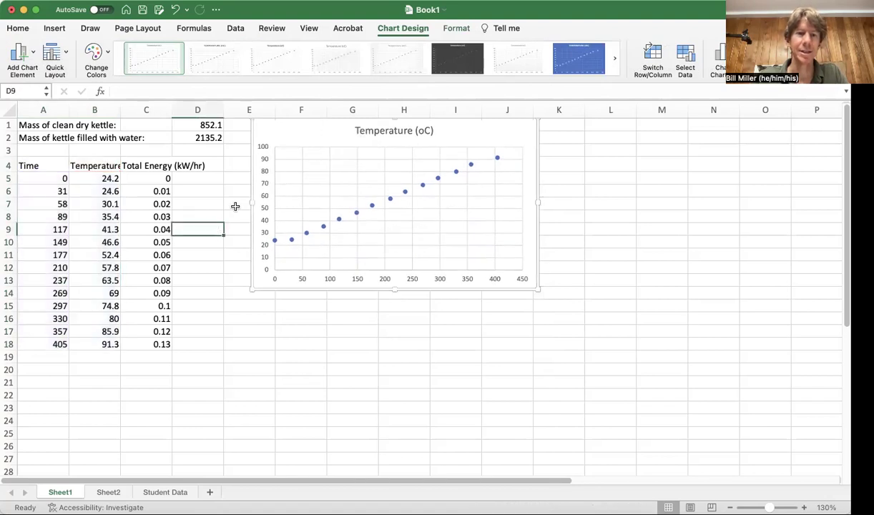
pyautogui.click(299, 130)
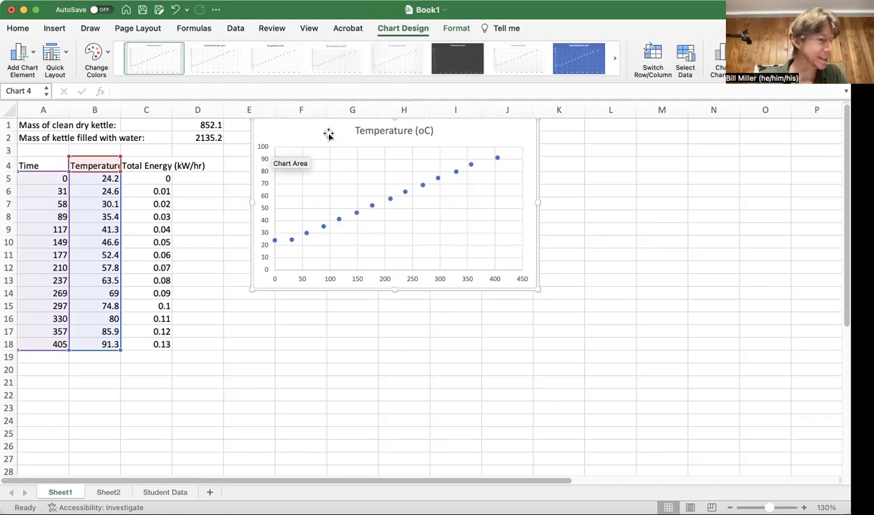
# Change the chart title from 'Temperature (oC)' to 'Temperature vs. time for Heating Water'.
pyautogui.click(377, 131)
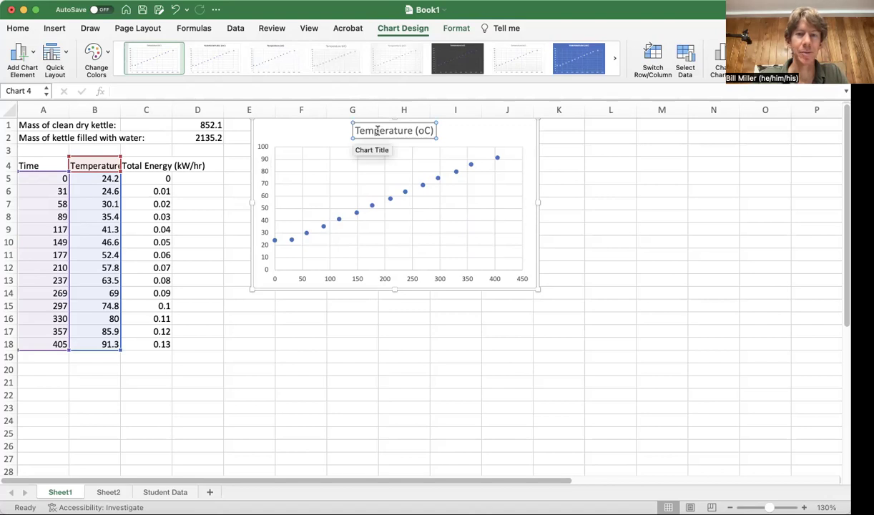
pyautogui.doubleClick(377, 131)
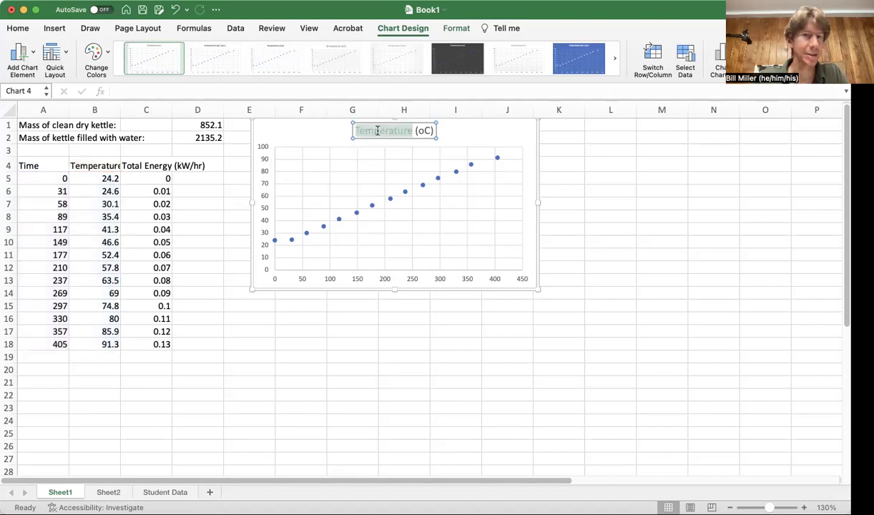
pyautogui.click(434, 131)
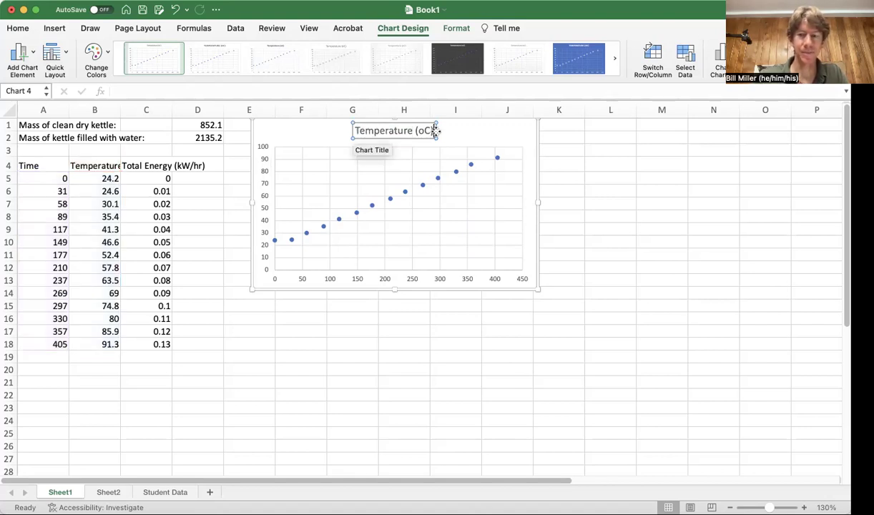
pyautogui.click(312, 131)
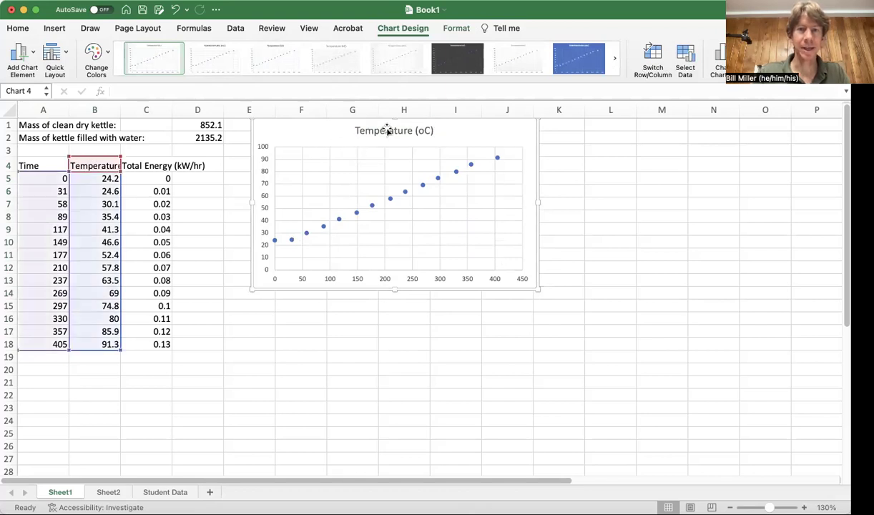
pyautogui.click(387, 130)
pyautogui.doubleClick(385, 131)
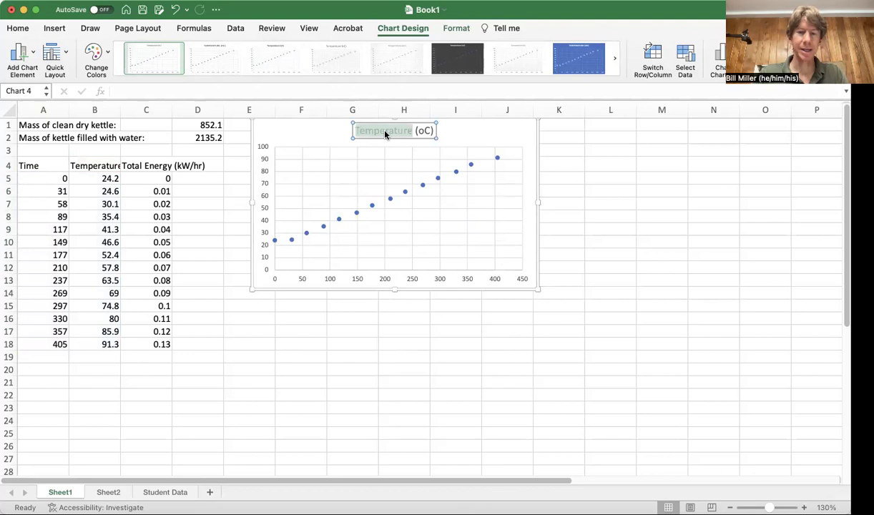
pyautogui.click(384, 132)
pyautogui.press('Right')
pyautogui.press('Right')
pyautogui.press('Right')
pyautogui.press('Right')
pyautogui.press('Right')
pyautogui.press('Right')
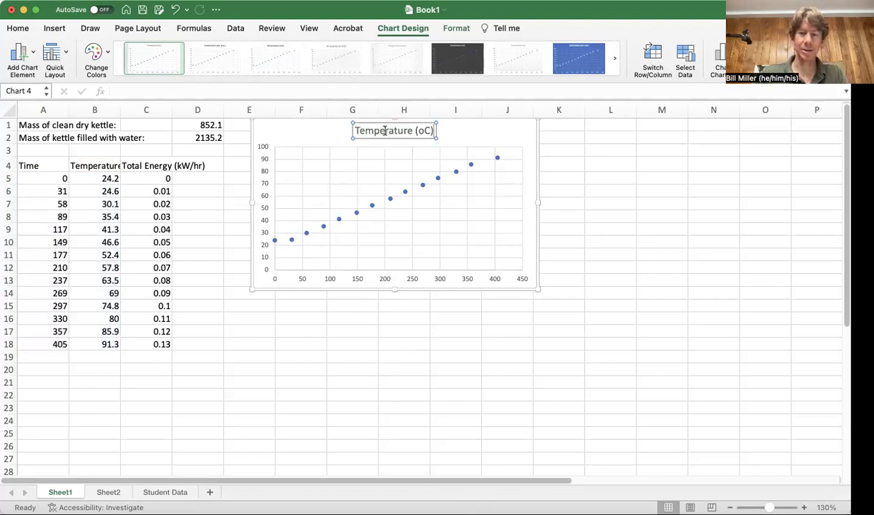
pyautogui.press('BackSpace')
pyautogui.press('BackSpace')
pyautogui.press('BackSpace')
pyautogui.press('BackSpace')
pyautogui.write('v')
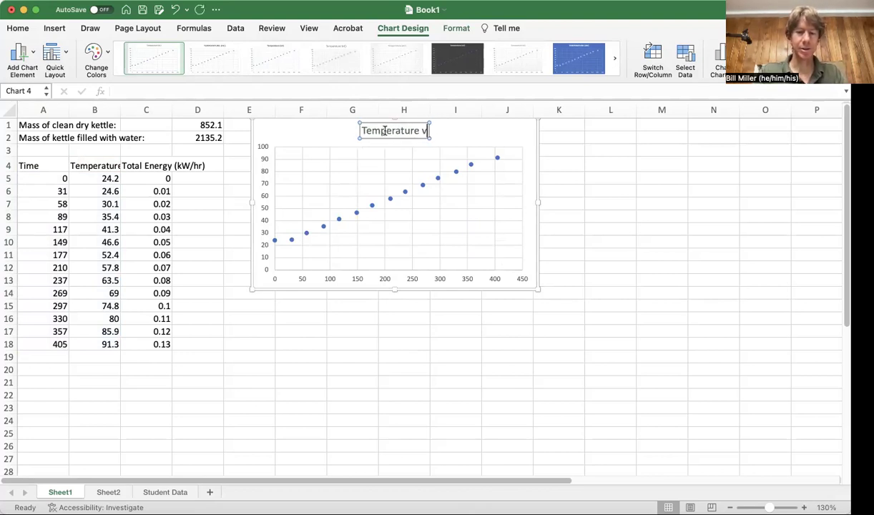
pyautogui.write('s. time')
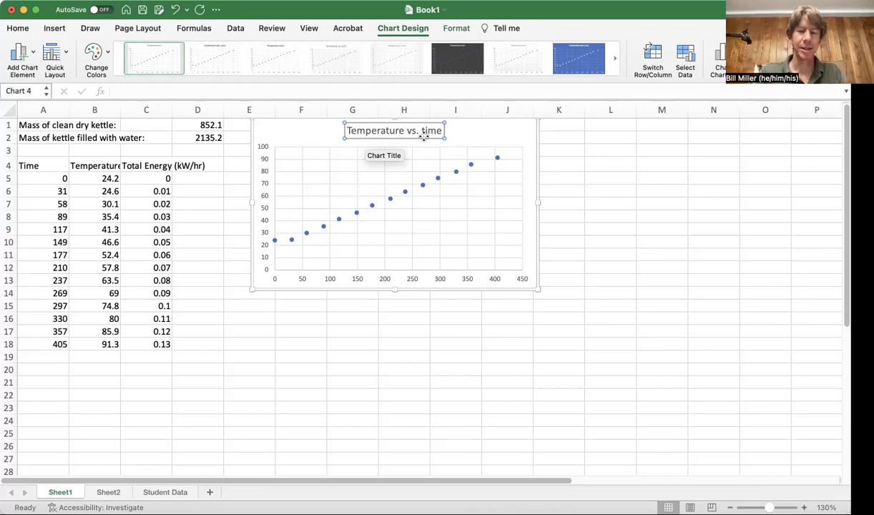
pyautogui.write('for Heating Water')
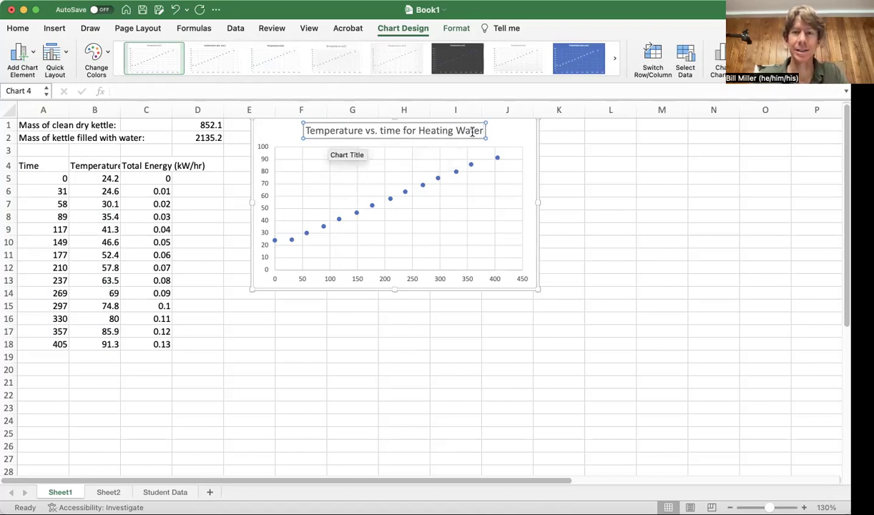
# Title the horizontal axis 'Time (s)'.
pyautogui.click(277, 134)
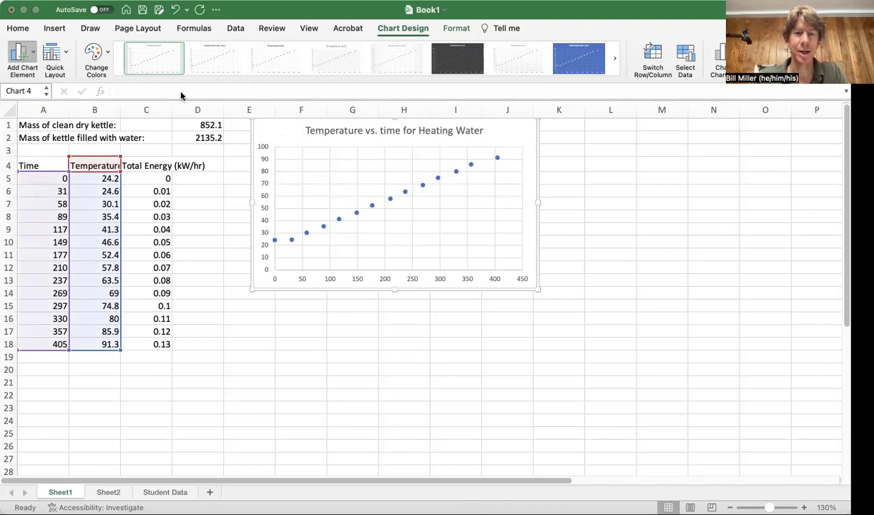
pyautogui.tripleClick(389, 273)
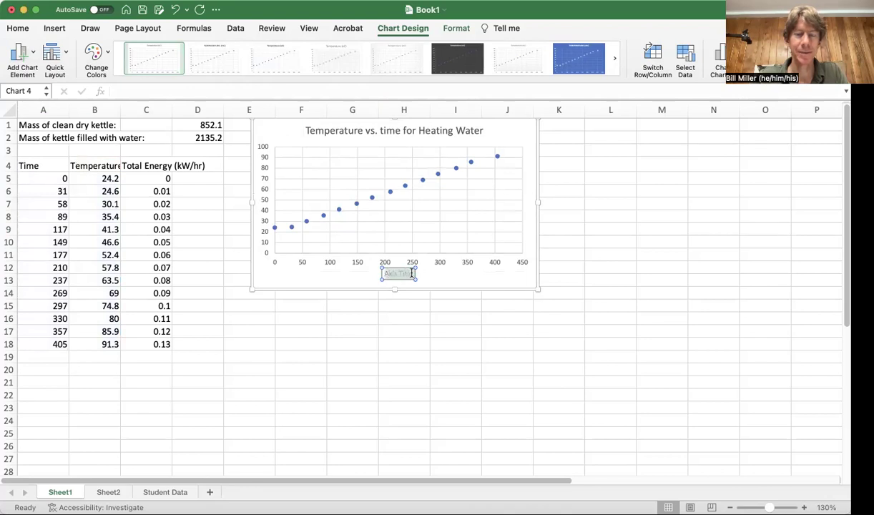
pyautogui.write('Time in')
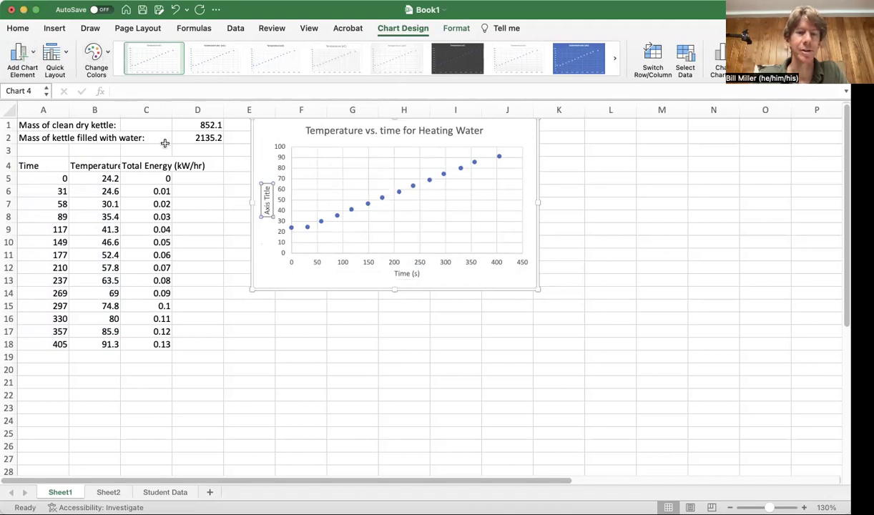
# Replace the vertical axis title placeholder with 'Temperature (oC)'.
pyautogui.moveTo(267, 194); pyautogui.dragTo(268, 217)
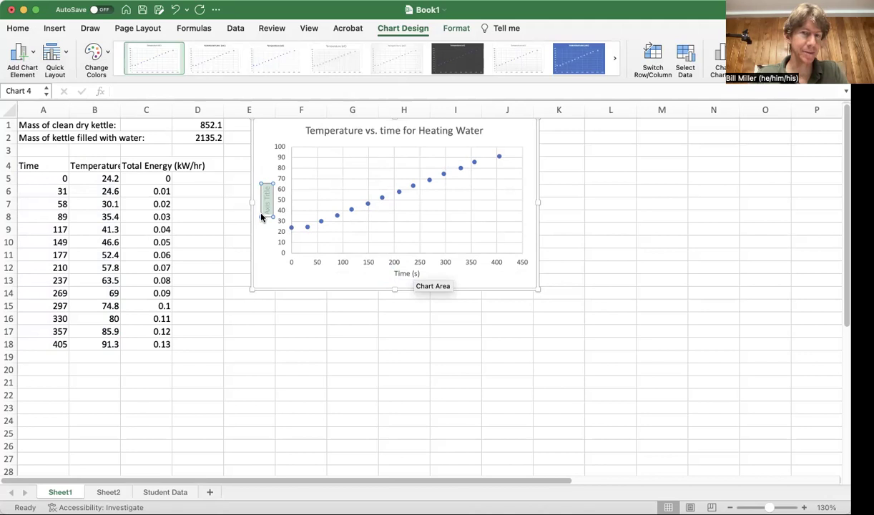
pyautogui.press('BackSpace')
pyautogui.write('Temp')
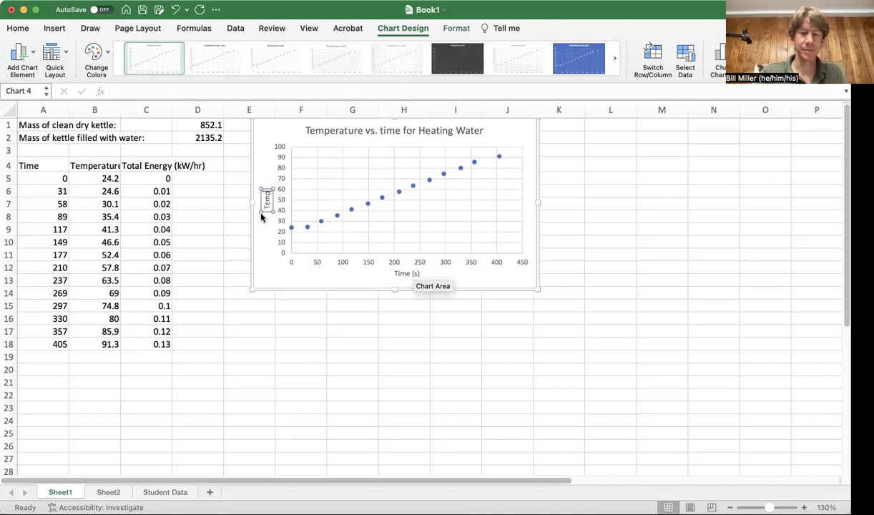
pyautogui.write('erature')
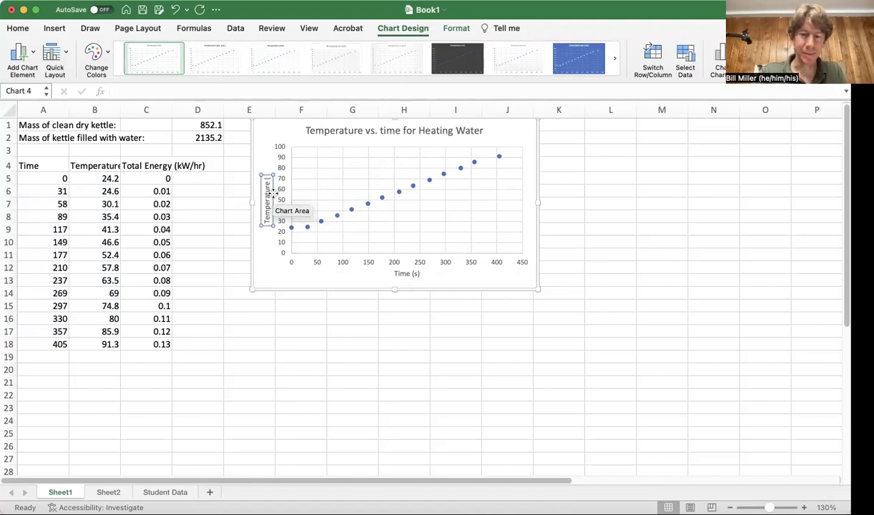
pyautogui.write('(d')
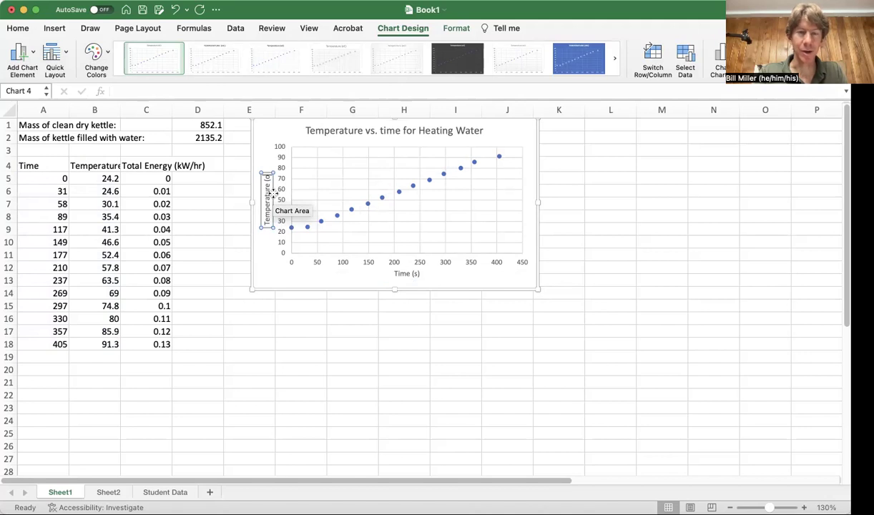
pyautogui.write('C')
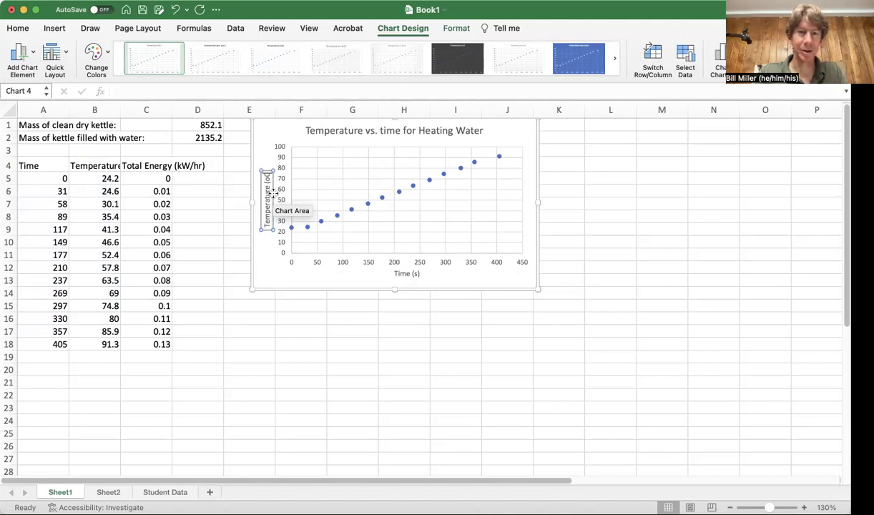
pyautogui.write(')')
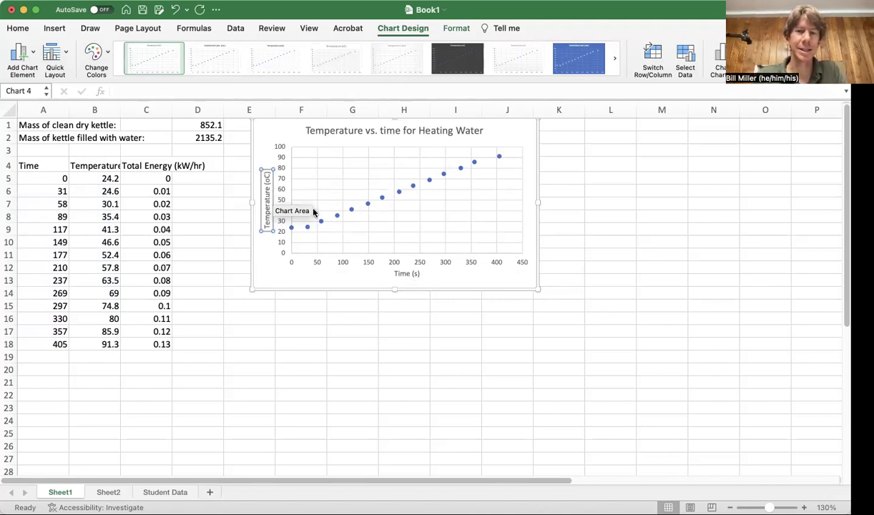
# Lowercase the T in the horizontal axis title so it reads 'time (s)'.
pyautogui.doubleClick(397, 275)
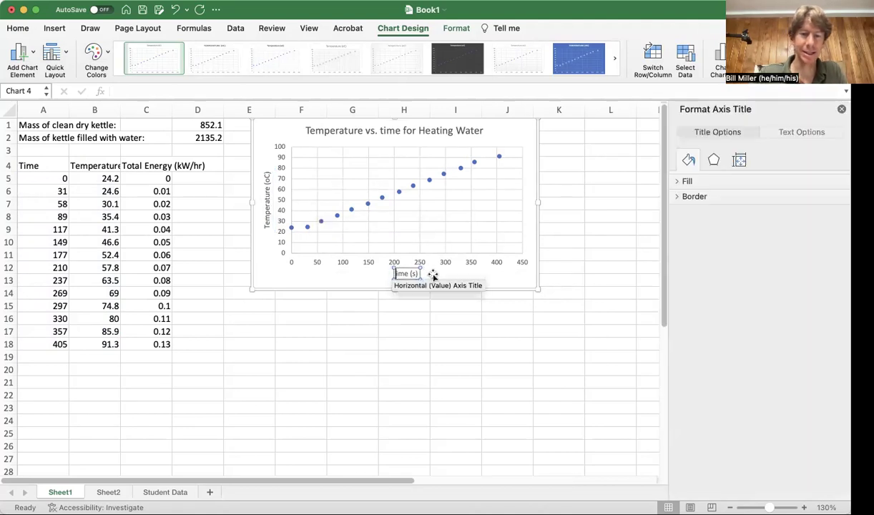
pyautogui.click(434, 276)
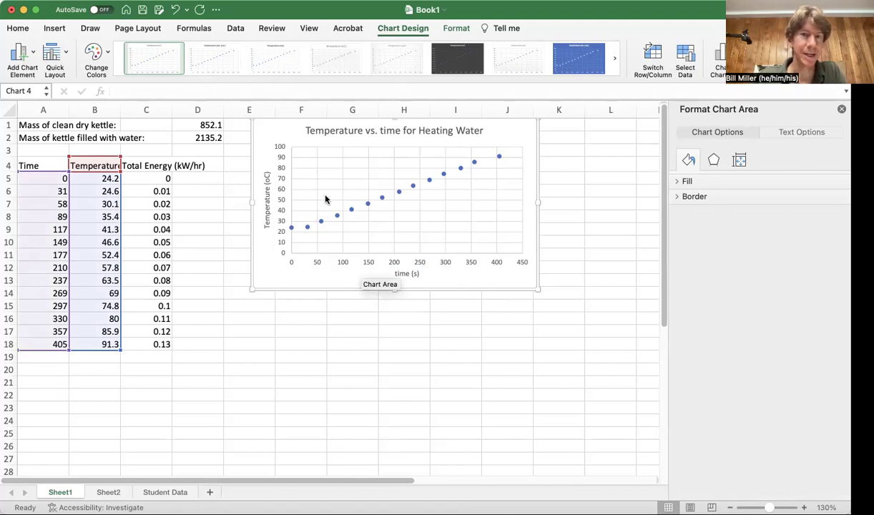
pyautogui.click(300, 150)
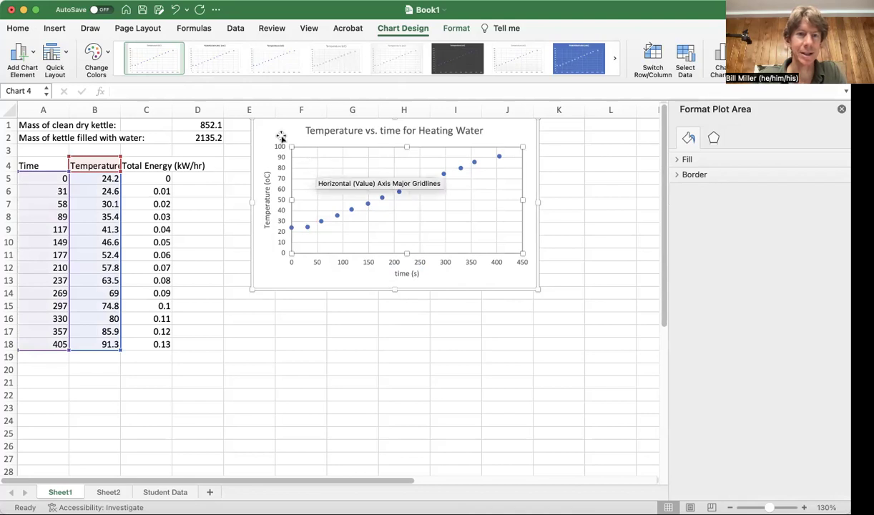
pyautogui.click(261, 126)
pyautogui.click(19, 29)
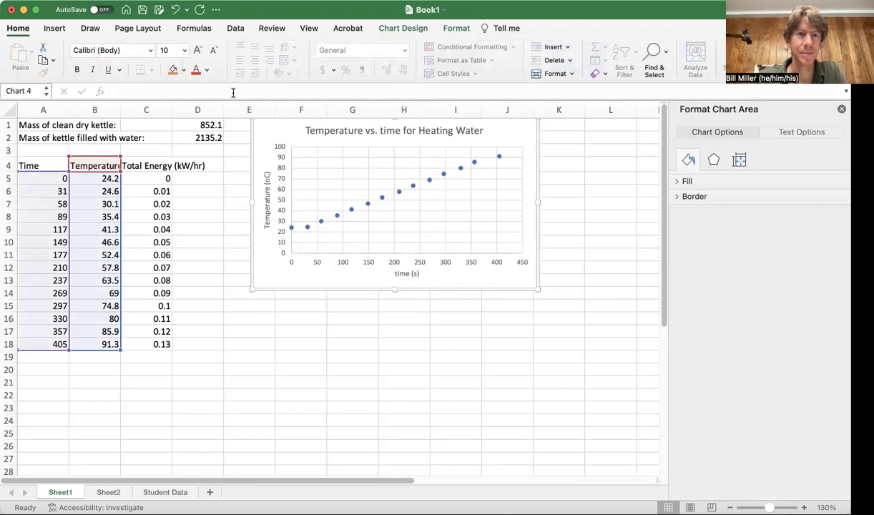
# Turn off the temperature chart's major gridlines, leaving a plain white plot area.
pyautogui.click(215, 200)
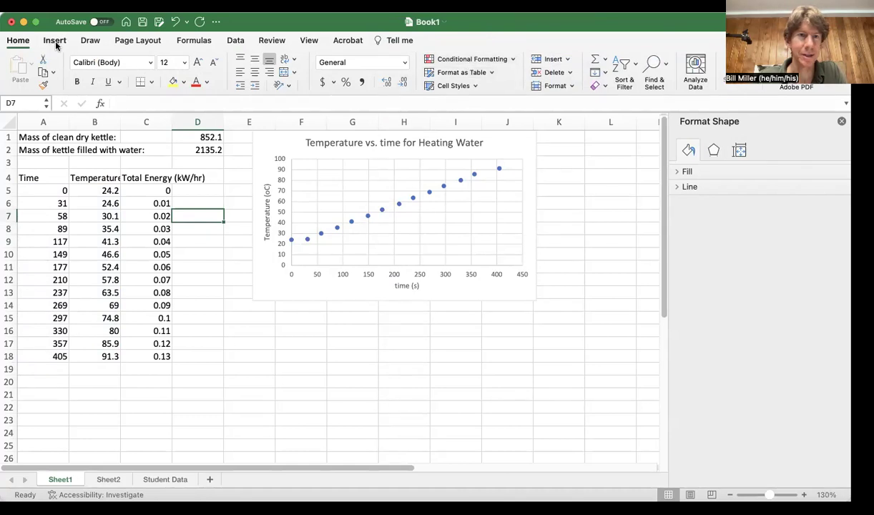
pyautogui.click(55, 41)
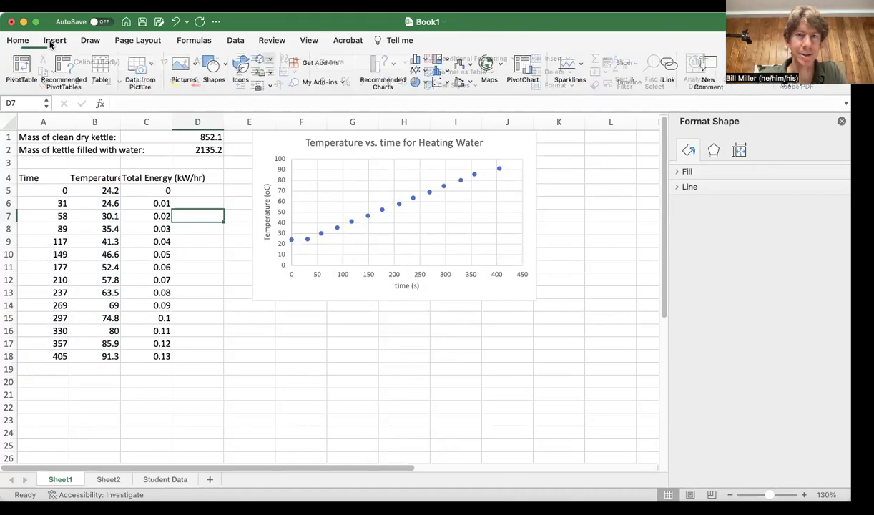
pyautogui.click(326, 143)
pyautogui.click(279, 145)
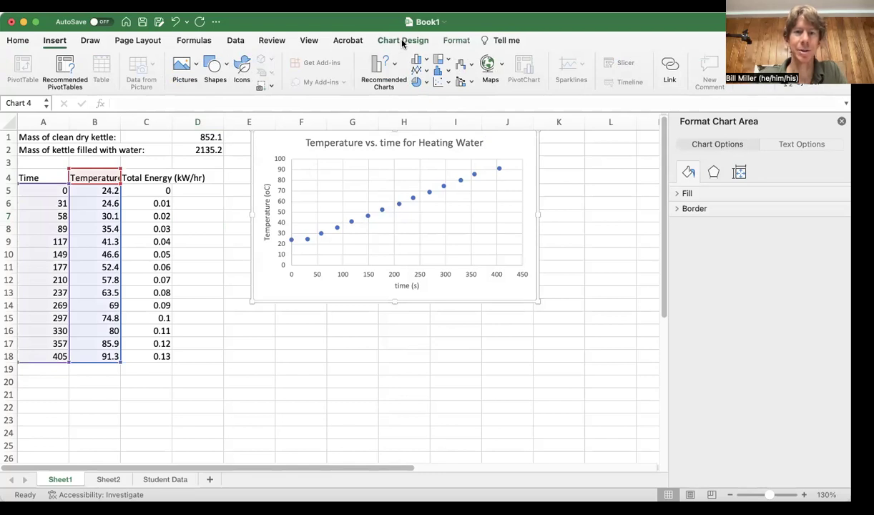
pyautogui.click(403, 41)
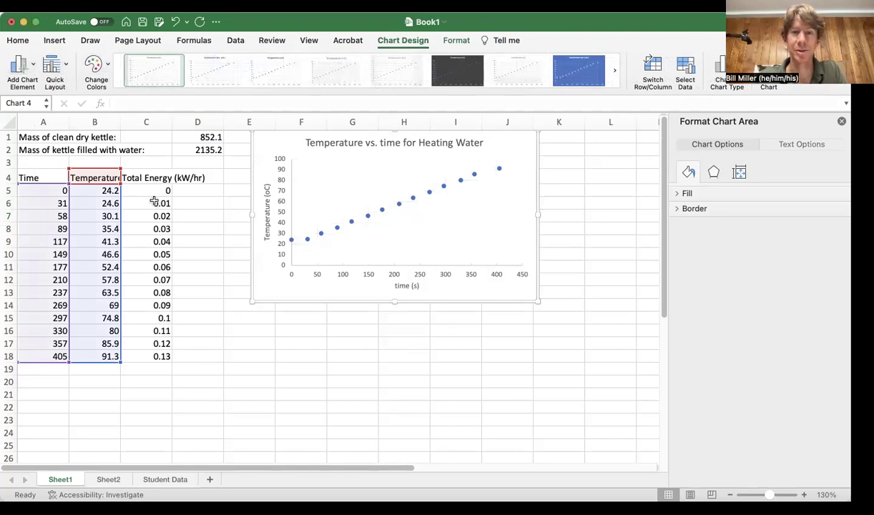
pyautogui.click(314, 195)
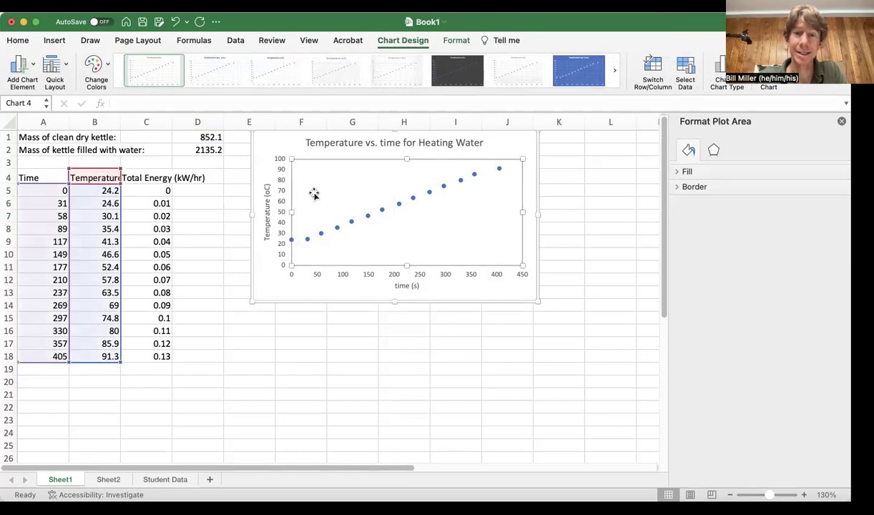
pyautogui.click(19, 40)
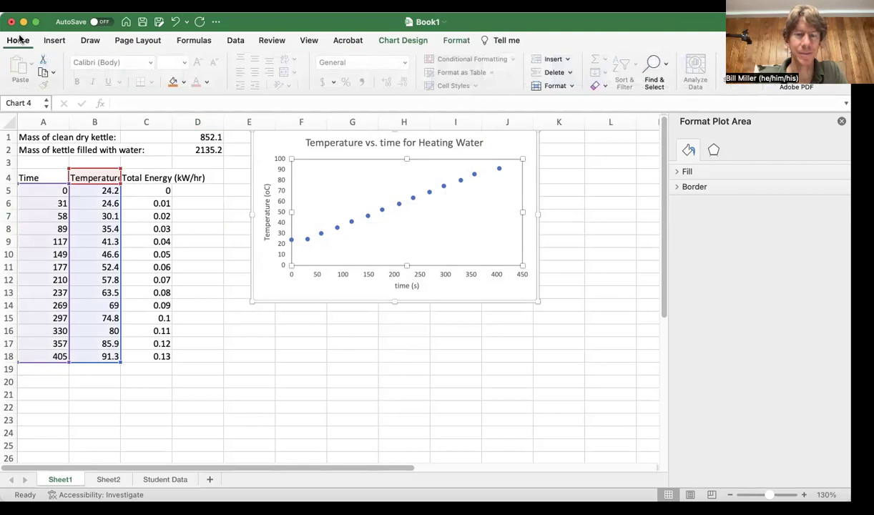
pyautogui.click(401, 41)
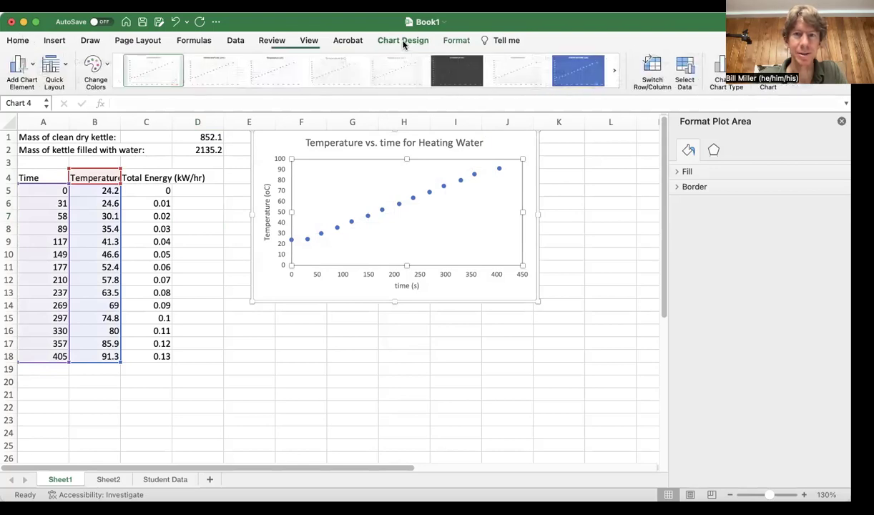
# Select the temperature chart's plot area and bring up its Format Plot Area settings.
pyautogui.click(452, 40)
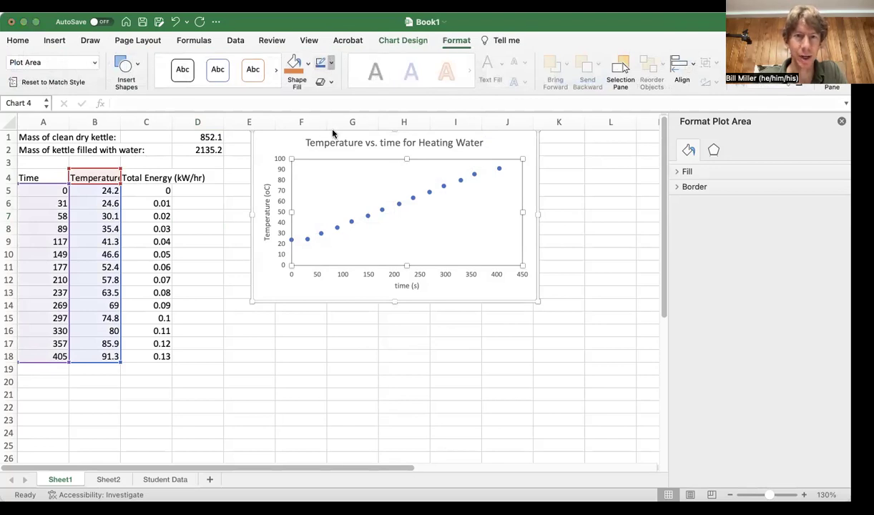
pyautogui.click(281, 173)
pyautogui.click(334, 185)
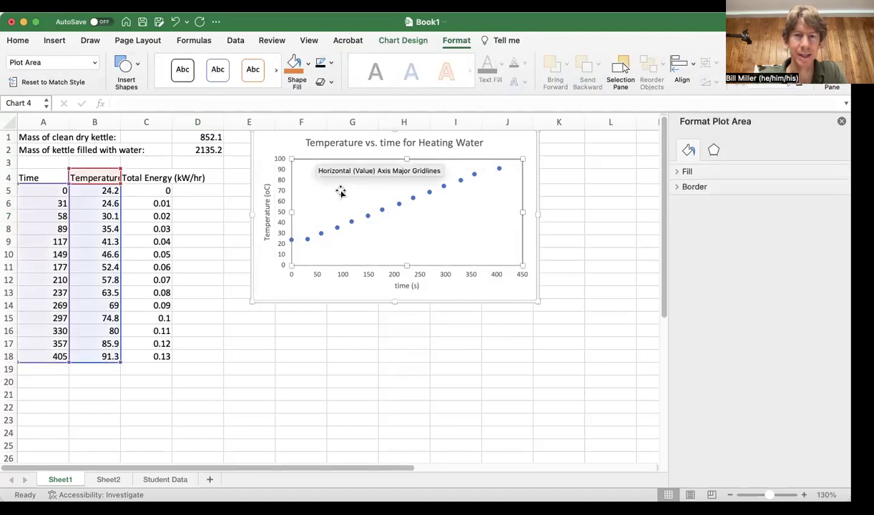
# Rename the C4 header to 'Cumulative Energy (kW/hr)'.
pyautogui.doubleClick(132, 177)
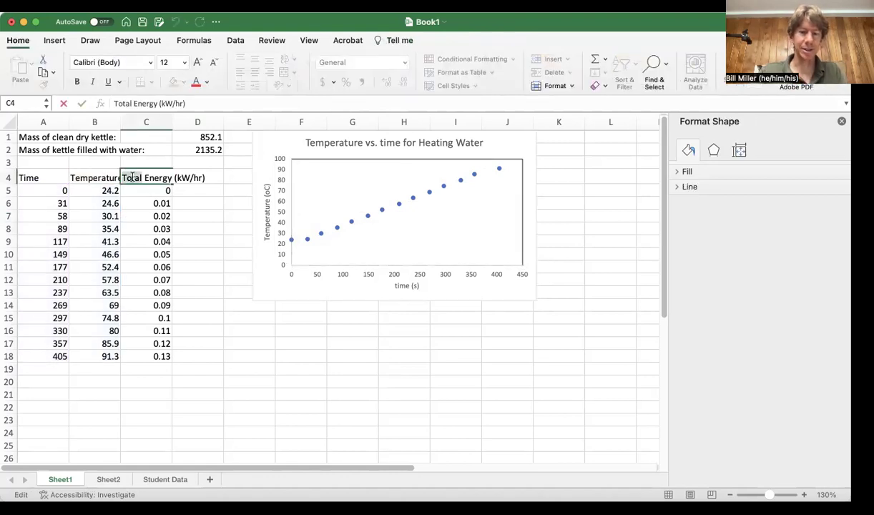
pyautogui.write('Cumulative')
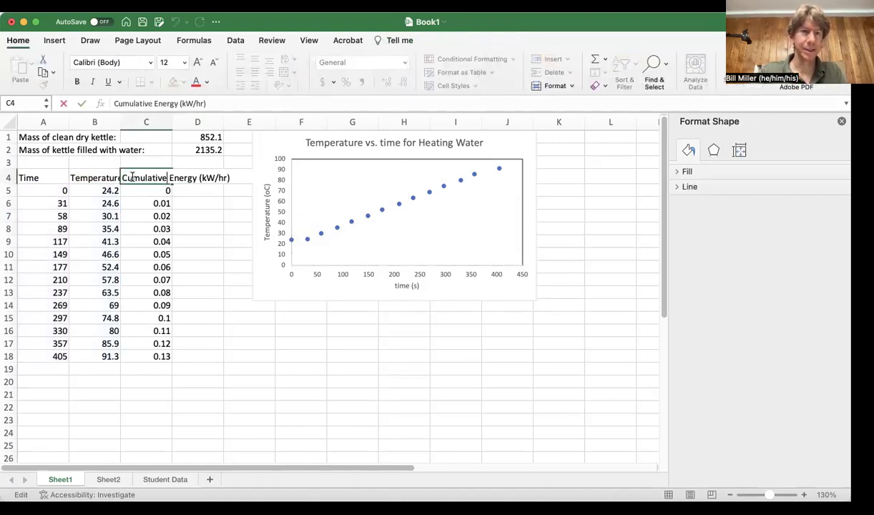
pyautogui.press('Return')
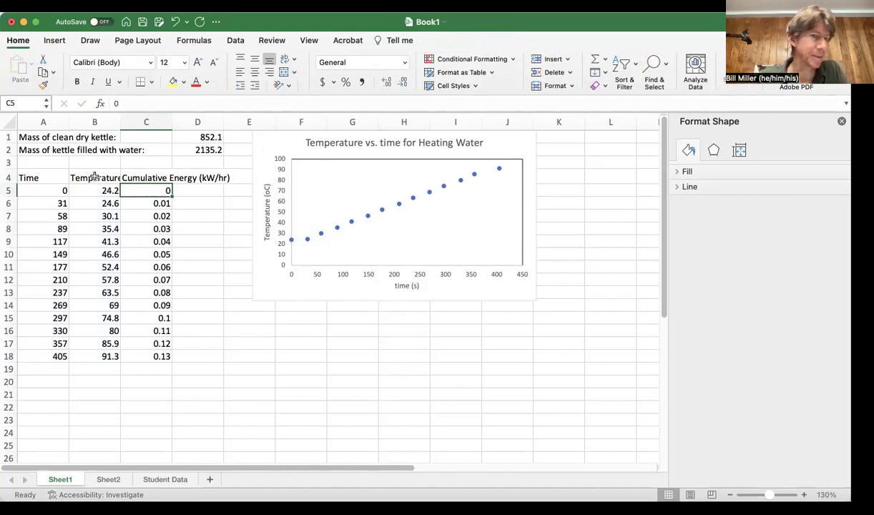
# Insert a scatter chart of B4:C18 and place it below the temperature chart.
pyautogui.moveTo(94, 177); pyautogui.dragTo(148, 352)
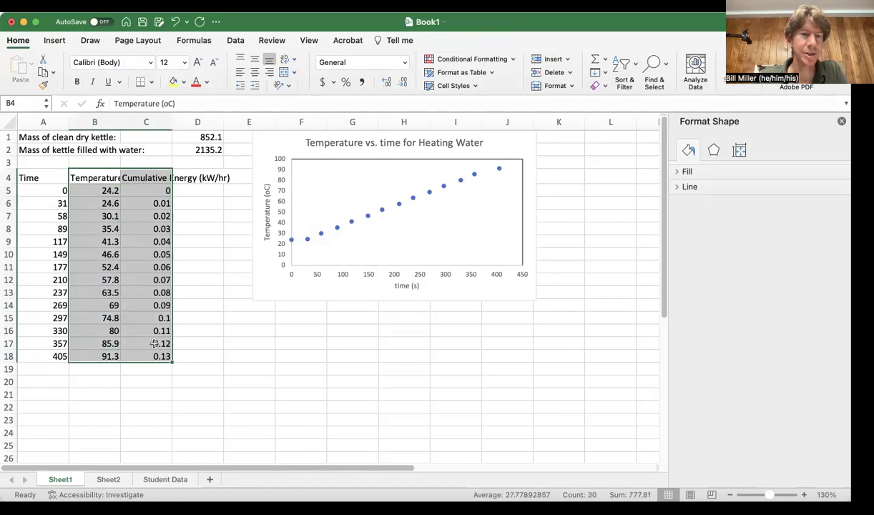
pyautogui.moveTo(94, 177); pyautogui.dragTo(163, 354)
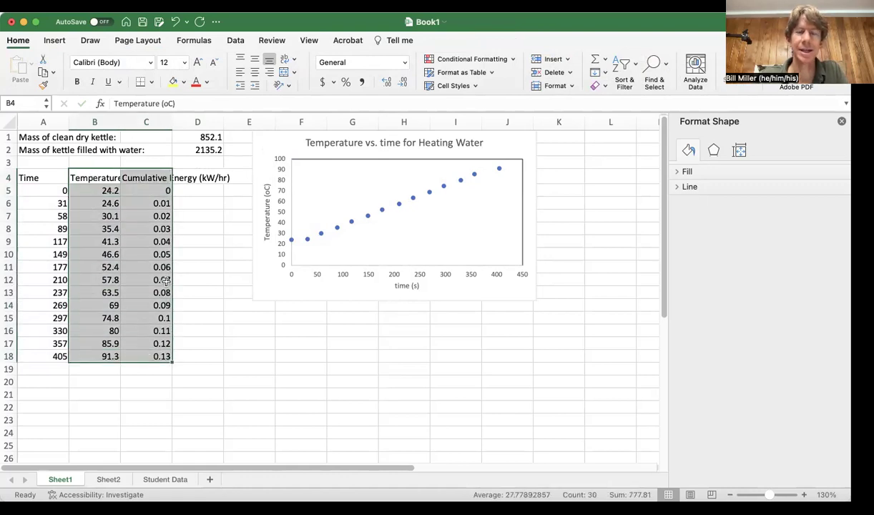
pyautogui.click(55, 40)
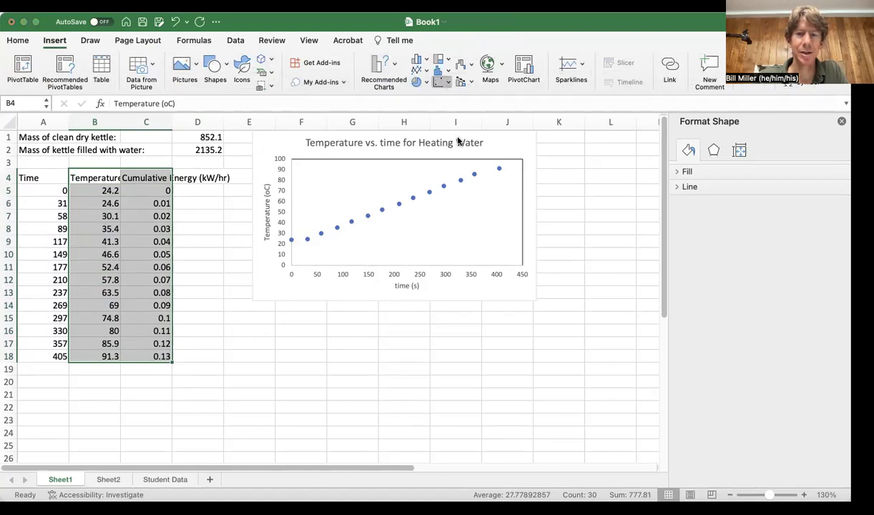
pyautogui.click(438, 131)
pyautogui.moveTo(225, 218); pyautogui.dragTo(288, 319)
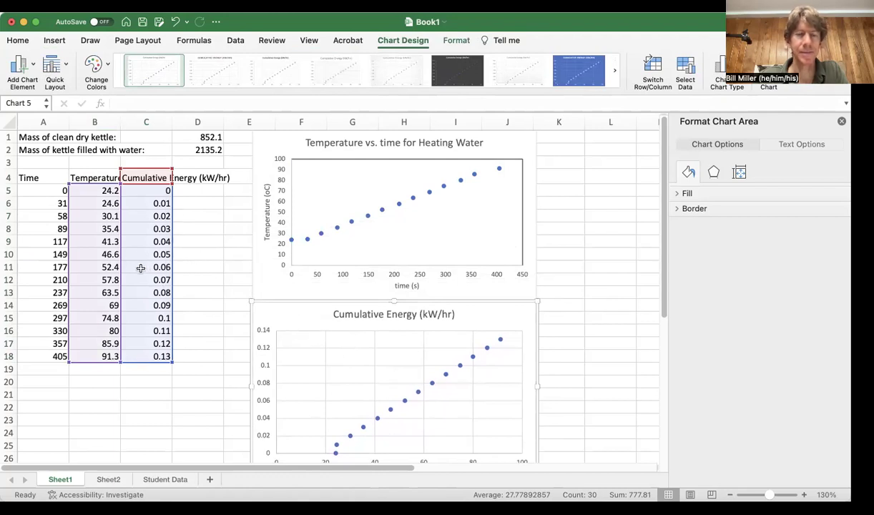
# Retitle the second chart 'Cumulative Energy vs. Temperature for Heating Water', dropping '(kW/hr)'.
pyautogui.scroll(-2, 208, 291)
pyautogui.scroll(-2, 208, 291)
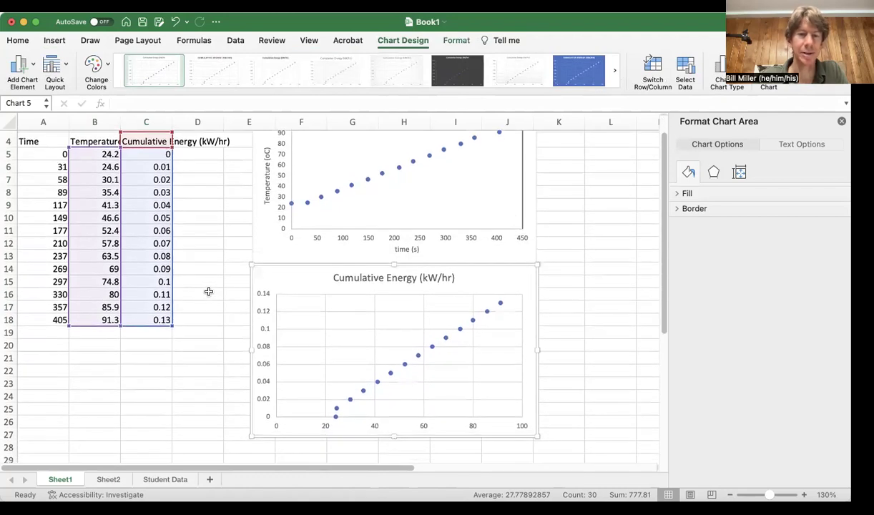
pyautogui.click(362, 272)
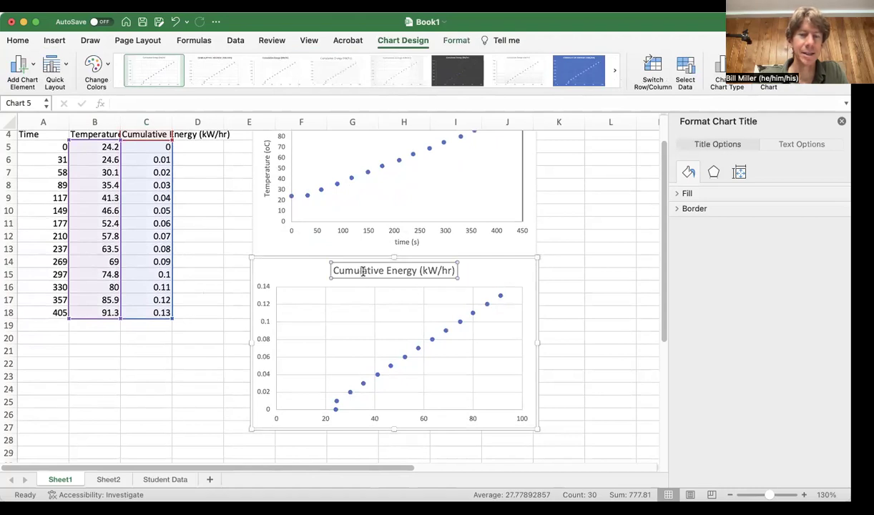
pyautogui.click(358, 271)
pyautogui.doubleClick(348, 271)
pyautogui.click(453, 272)
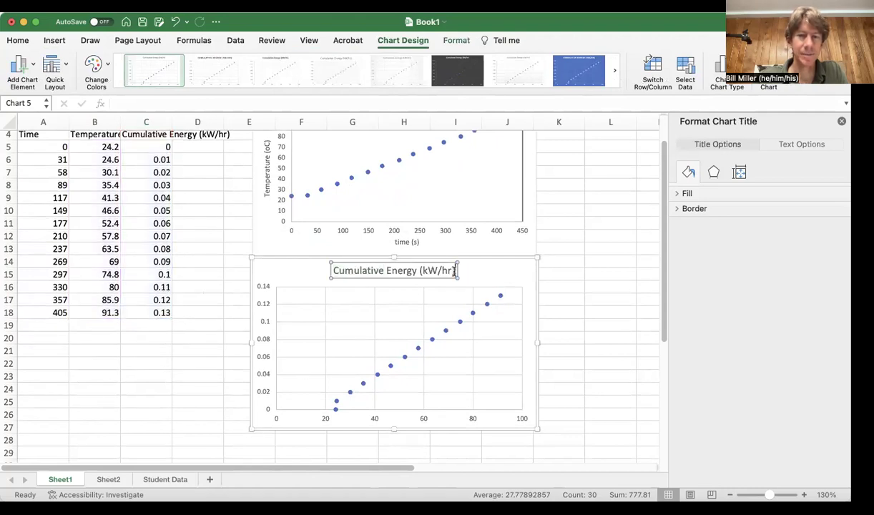
pyautogui.press('BackSpace')
pyautogui.press('BackSpace')
pyautogui.press('BackSpace')
pyautogui.press('BackSpace')
pyautogui.press('BackSpace')
pyautogui.press('BackSpace')
pyautogui.press('BackSpace')
pyautogui.press('BackSpace')
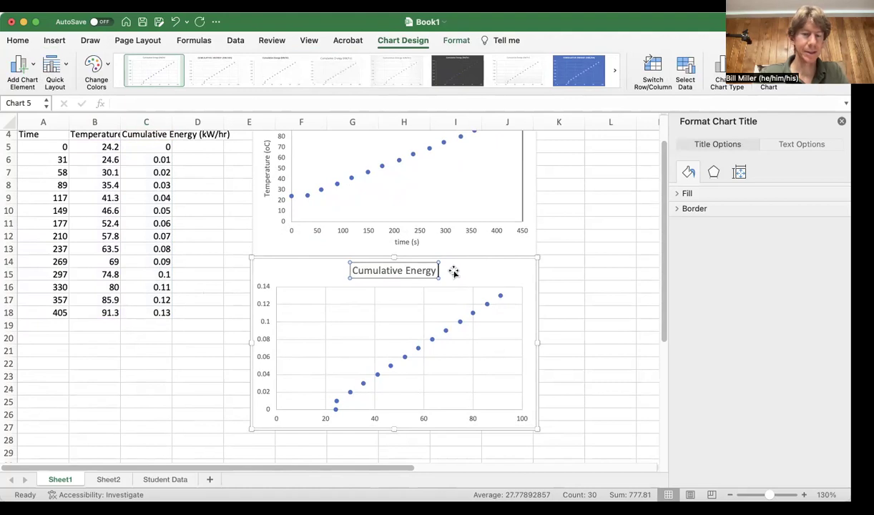
pyautogui.write('vs. T')
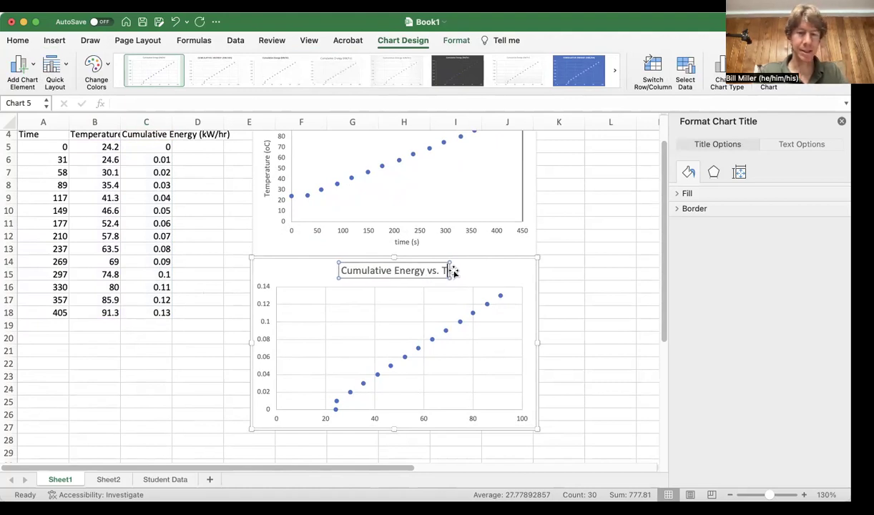
pyautogui.write('emperature')
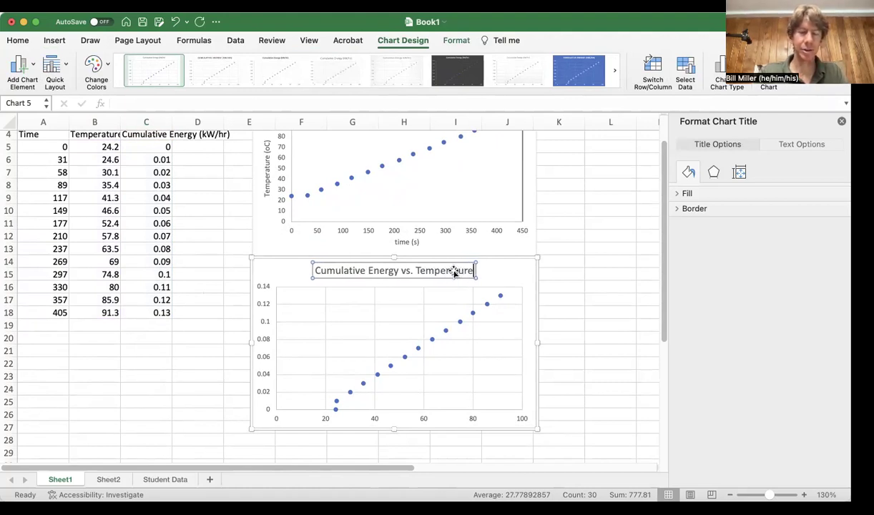
pyautogui.write(' for Heating')
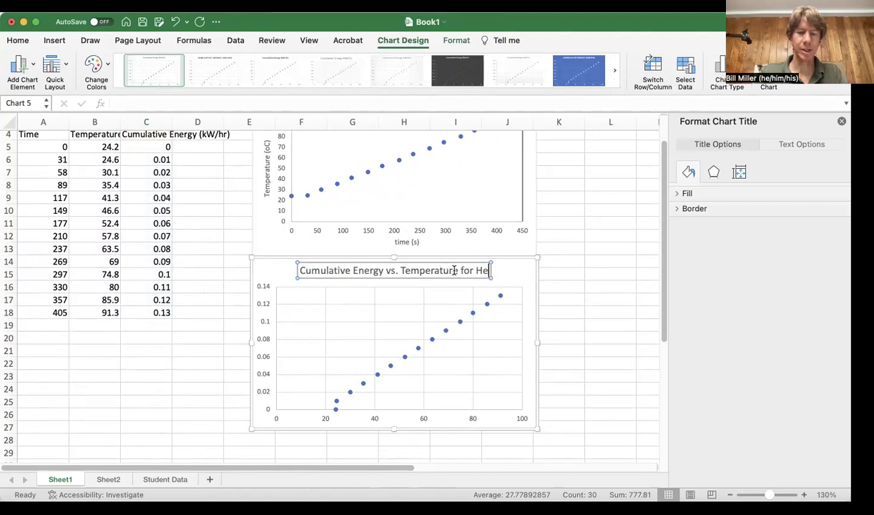
pyautogui.write(' Water')
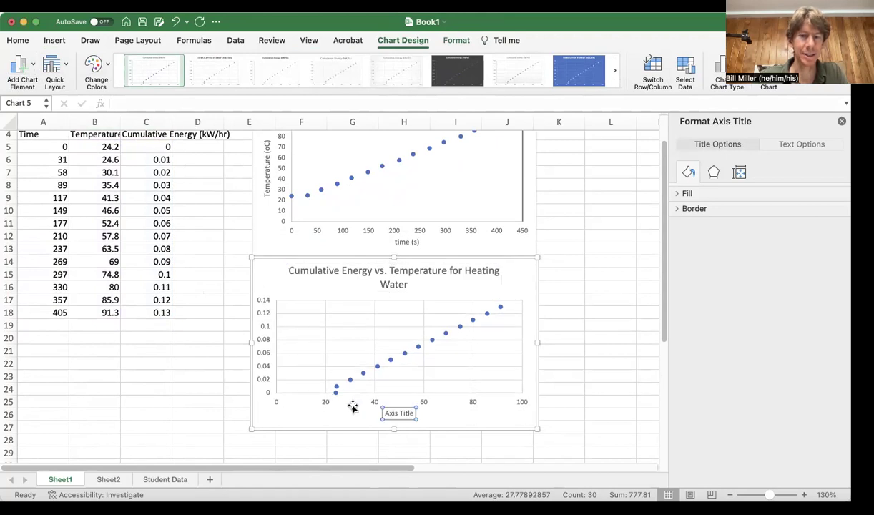
# Replace the two Axis Title placeholders with 'Temperature (oC)' and 'Cumulative Energy (kW-hr)'.
pyautogui.moveTo(386, 413); pyautogui.dragTo(414, 413)
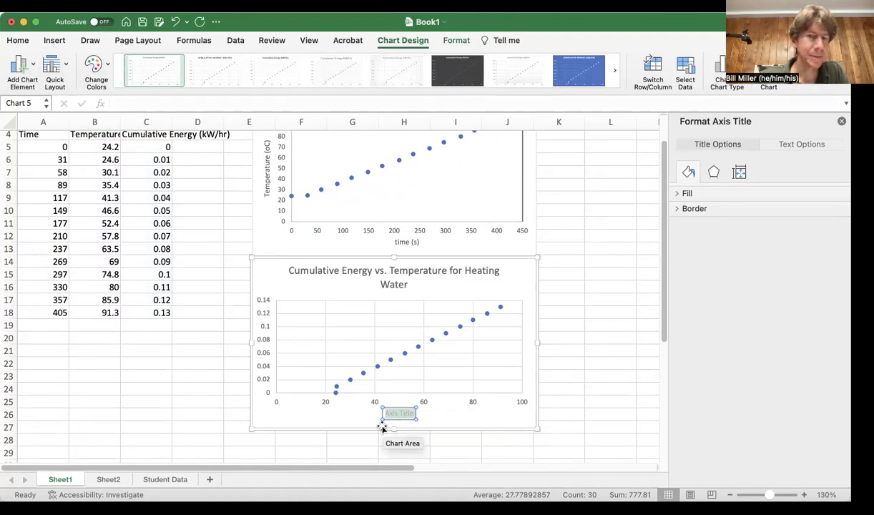
pyautogui.write('Temp')
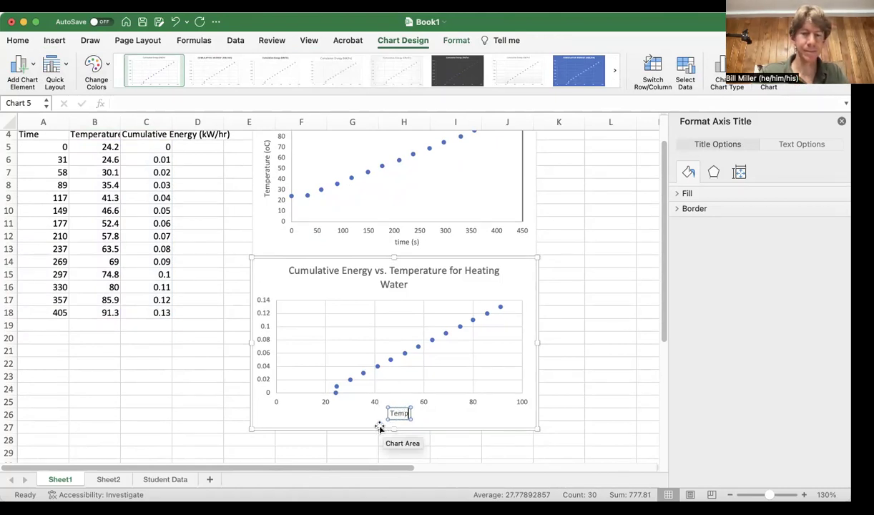
pyautogui.write('erature (oC)')
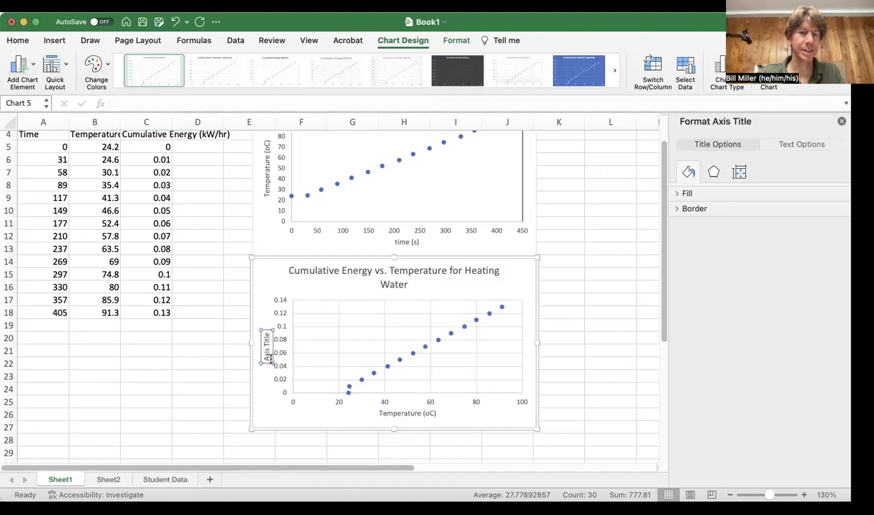
pyautogui.moveTo(266, 336); pyautogui.dragTo(265, 378)
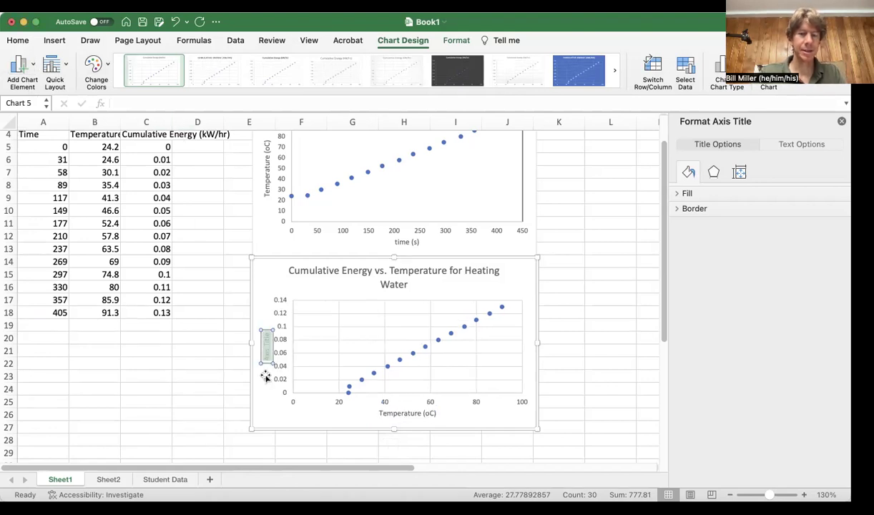
pyautogui.write('Cumulat')
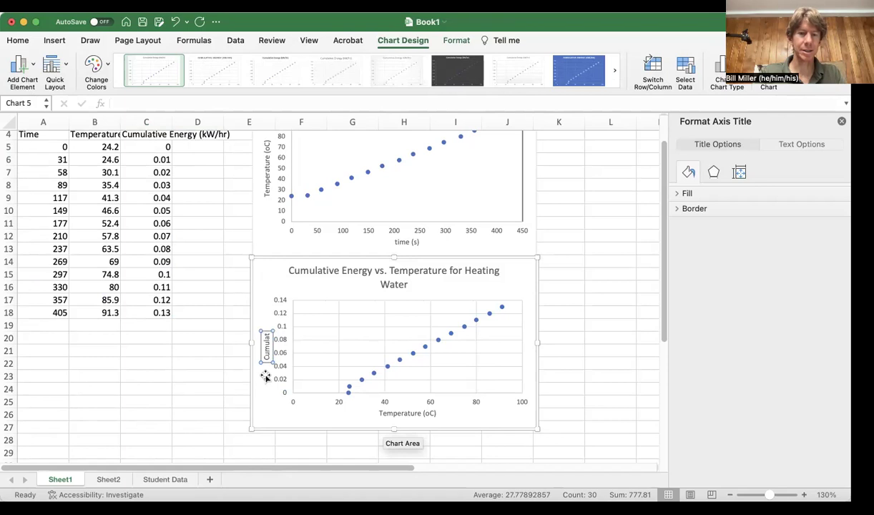
pyautogui.write('ive')
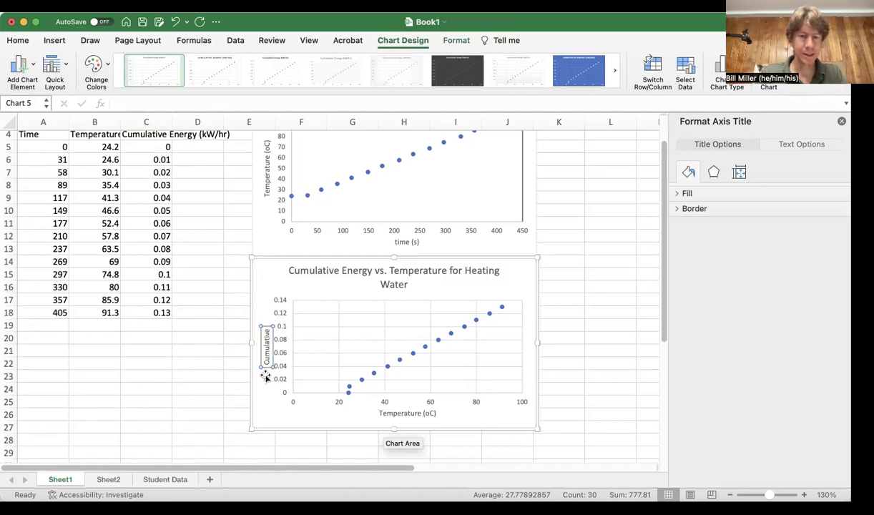
pyautogui.write(' Energy (kW')
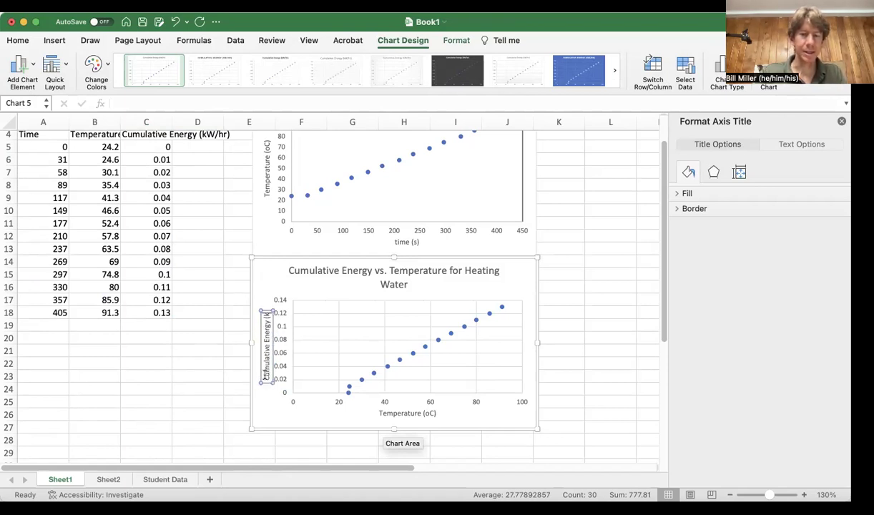
pyautogui.write('-hr')
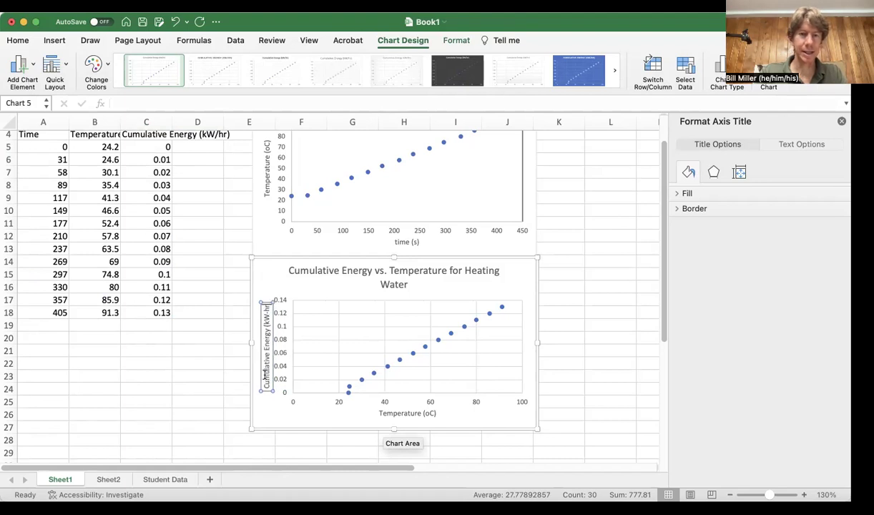
pyautogui.write(')')
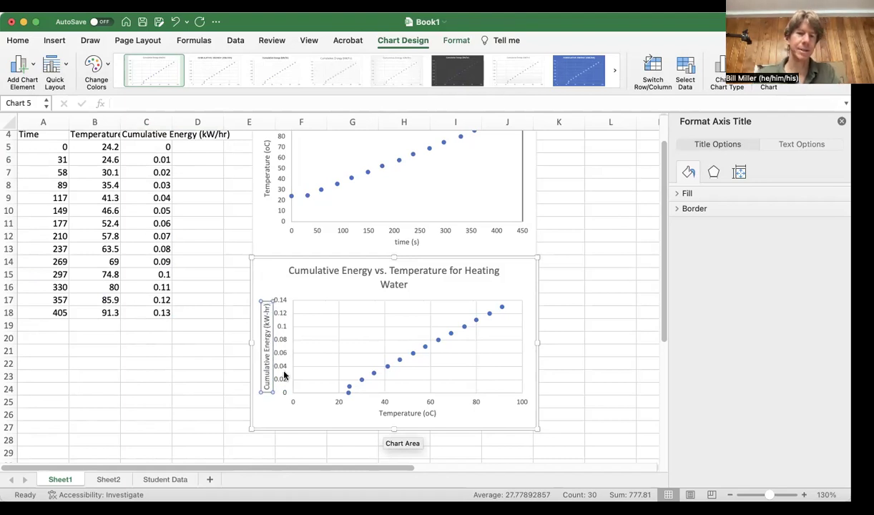
# On the lower cumulative energy chart, select the plot area and apply a Shape Outline border.
pyautogui.click(297, 294)
pyautogui.click(313, 304)
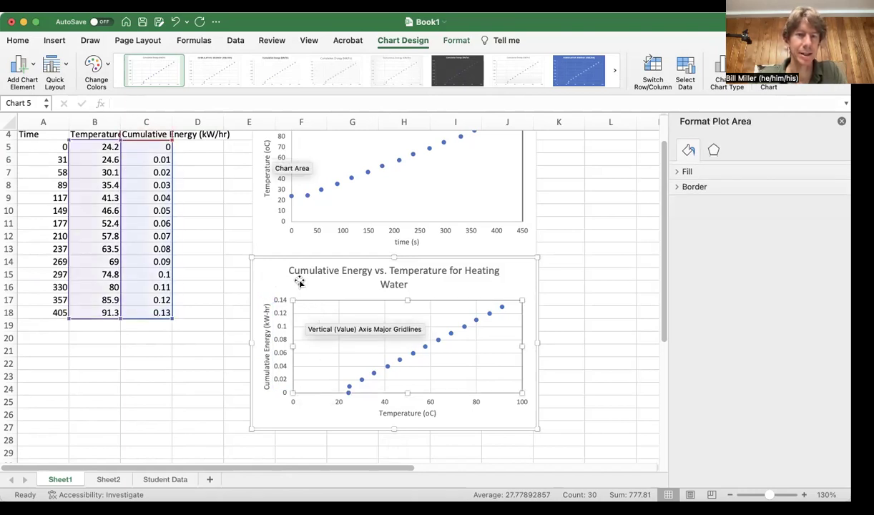
pyautogui.click(279, 278)
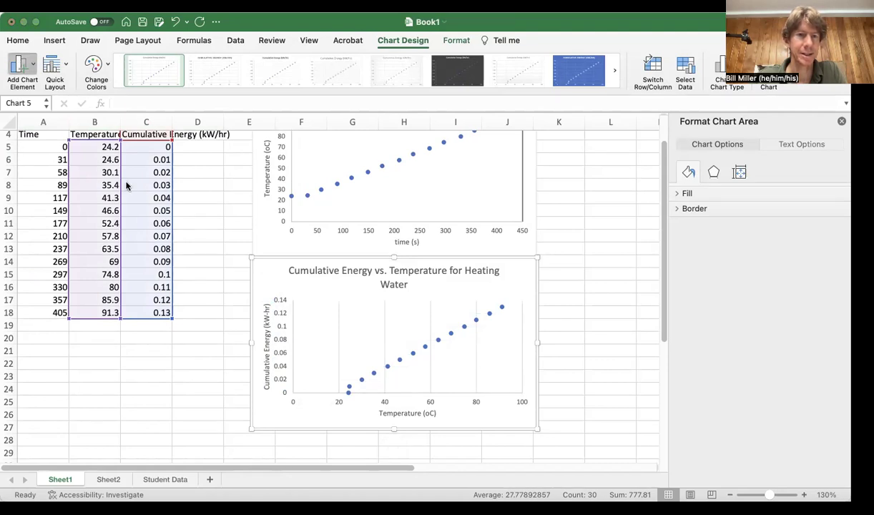
pyautogui.click(307, 329)
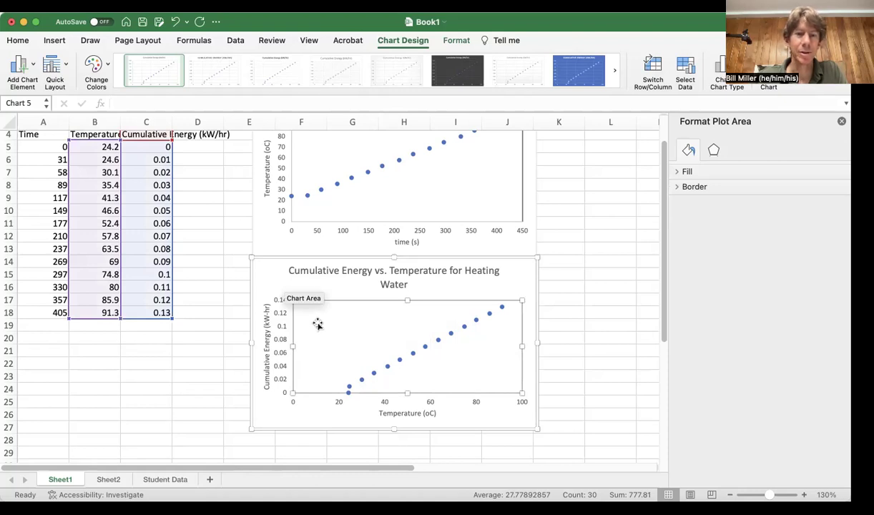
pyautogui.click(450, 42)
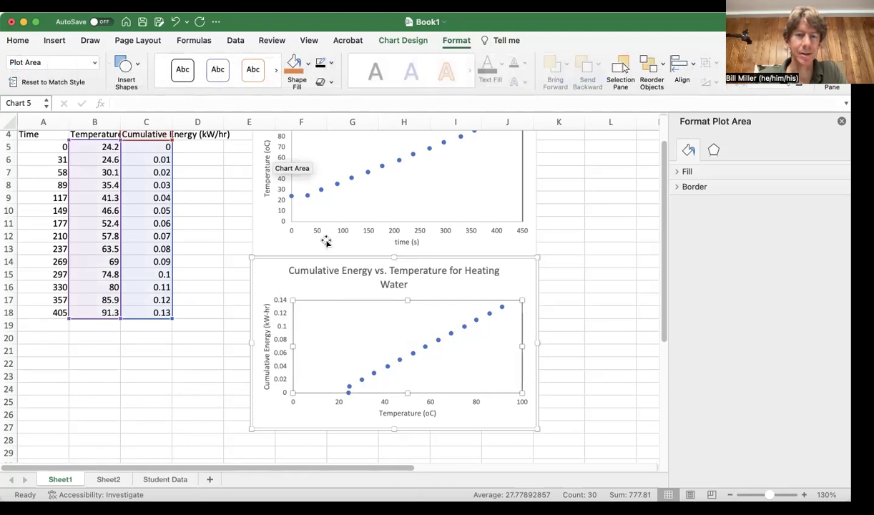
pyautogui.click(258, 274)
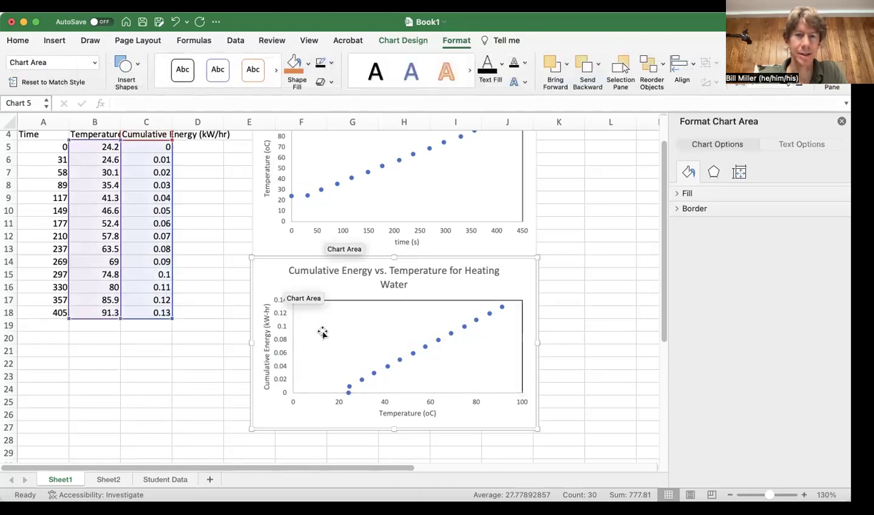
pyautogui.scroll(1, 319, 333)
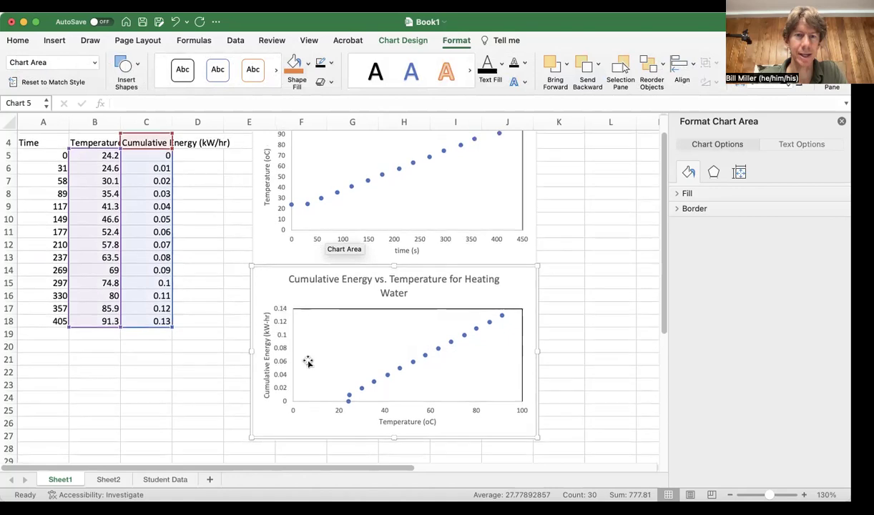
pyautogui.scroll(4, 327, 352)
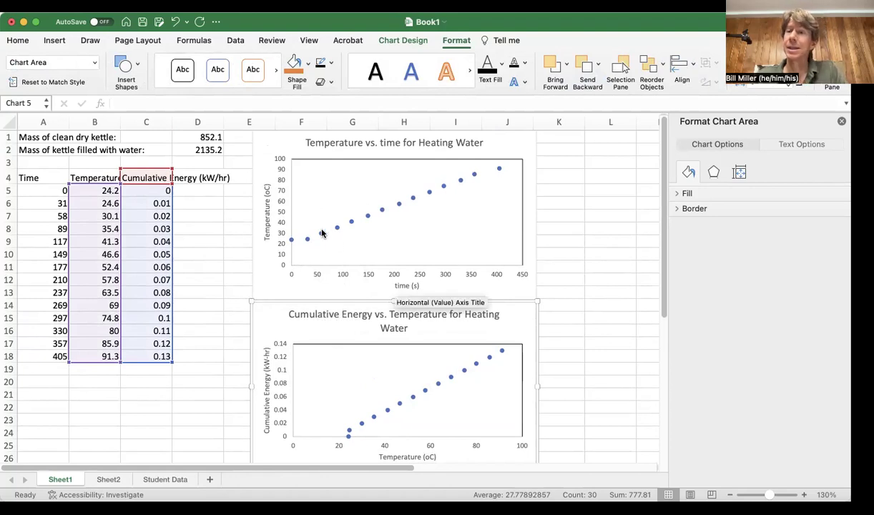
# Make the upper chart's vertical and horizontal axis lines solid black.
pyautogui.click(277, 190)
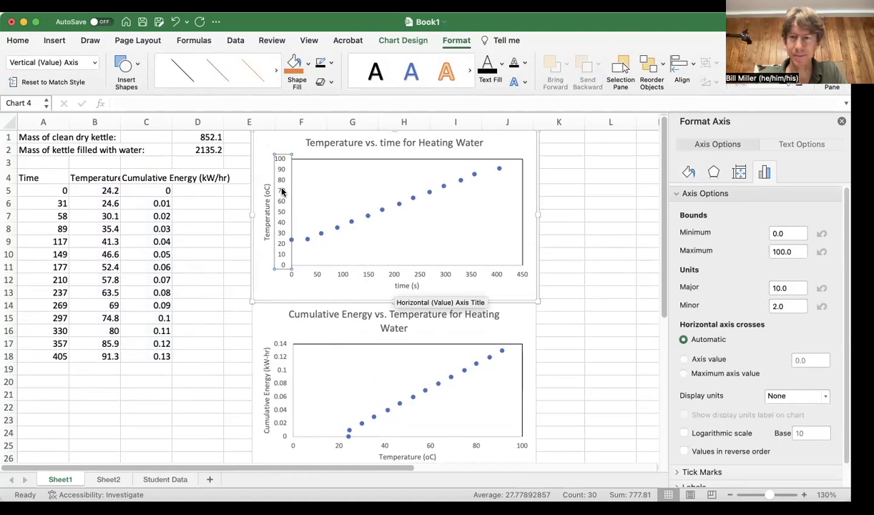
pyautogui.click(688, 172)
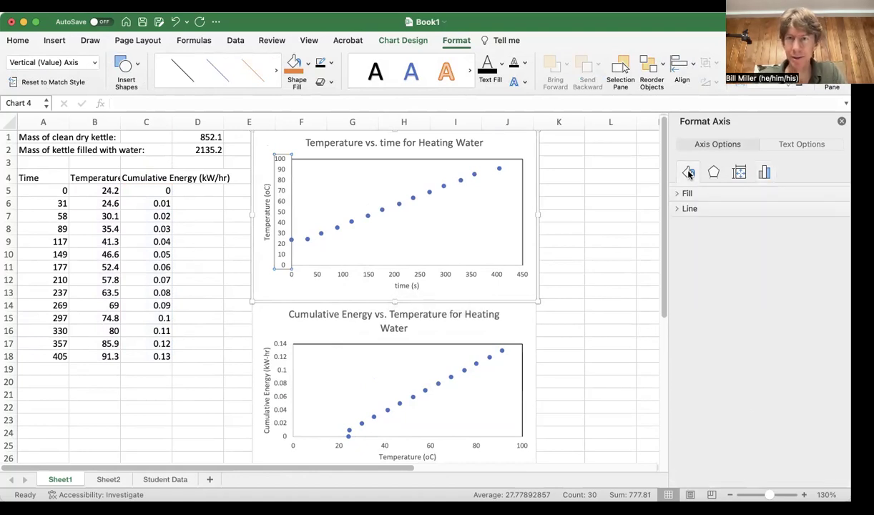
pyautogui.click(688, 208)
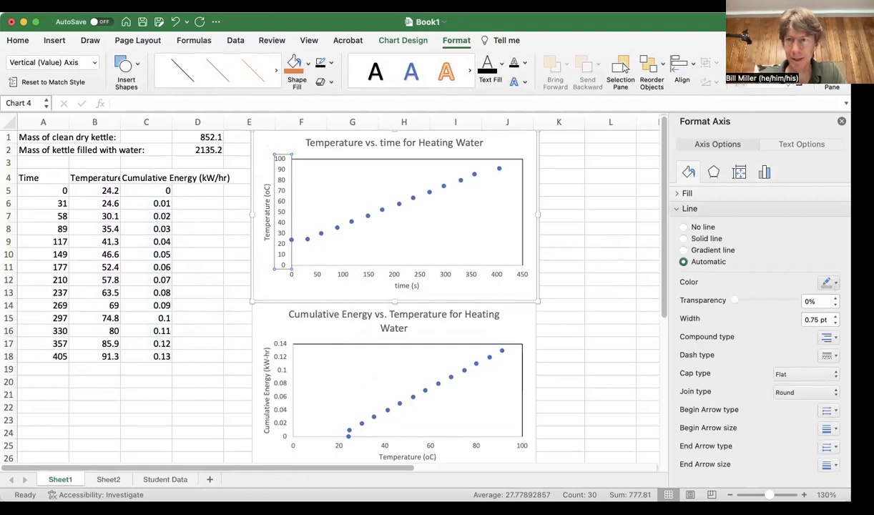
pyautogui.click(835, 284)
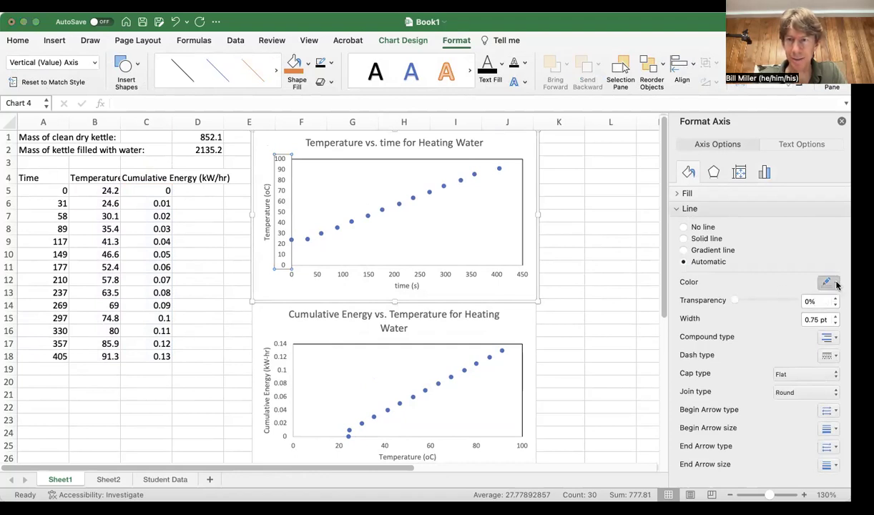
pyautogui.click(763, 319)
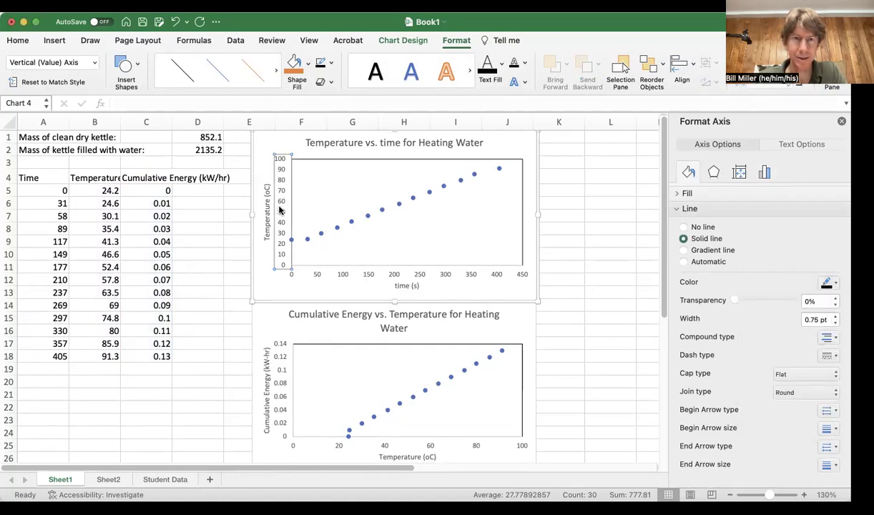
pyautogui.click(307, 238)
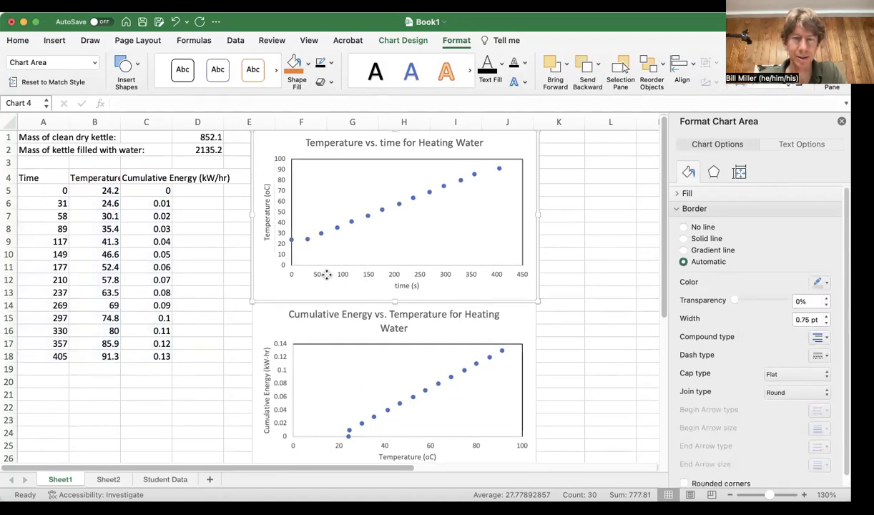
pyautogui.click(317, 275)
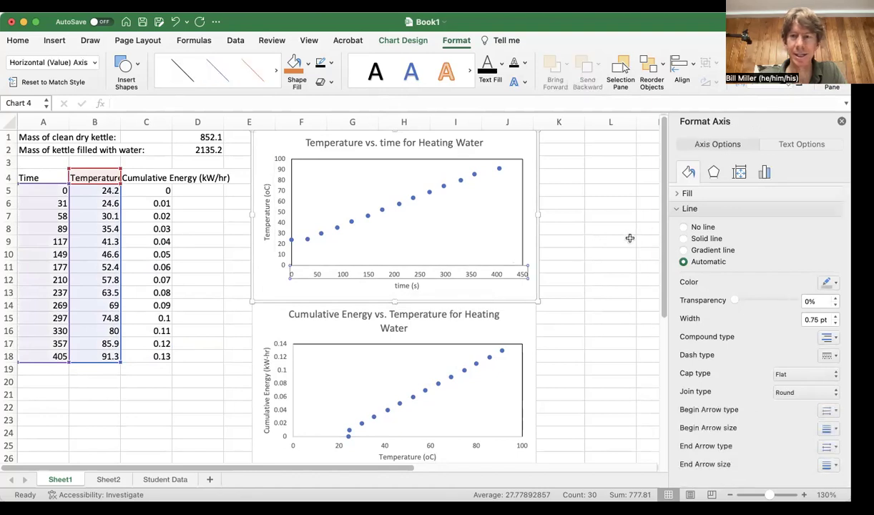
pyautogui.click(826, 282)
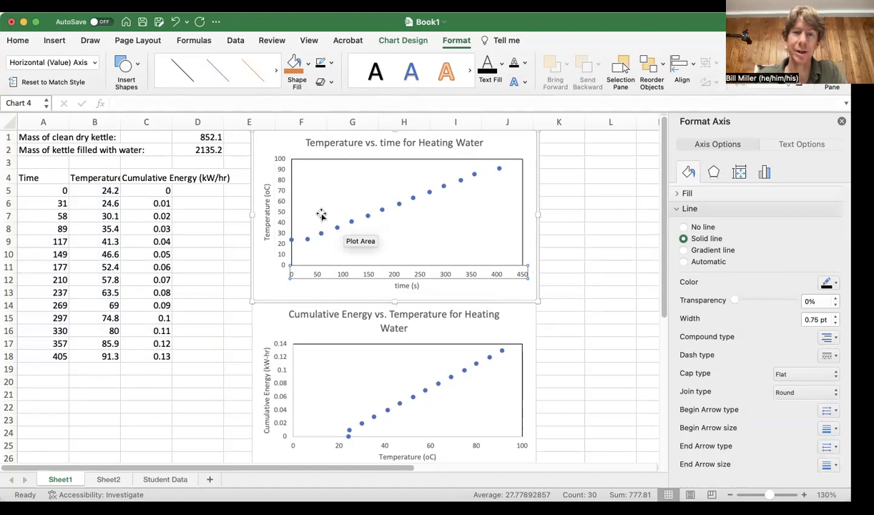
# Outline the 'Temperature (oC)' and 'time (s)' axis titles with a solid black line.
pyautogui.click(266, 212)
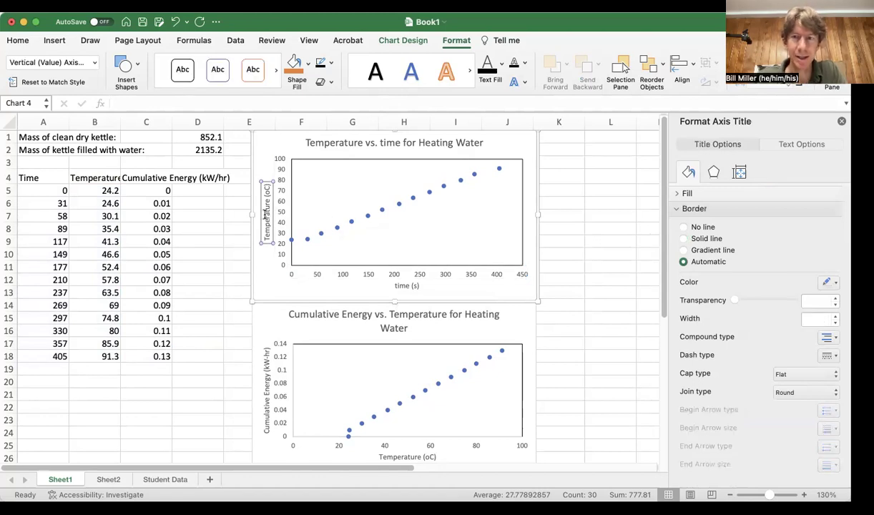
pyautogui.click(828, 282)
pyautogui.click(762, 315)
pyautogui.click(406, 285)
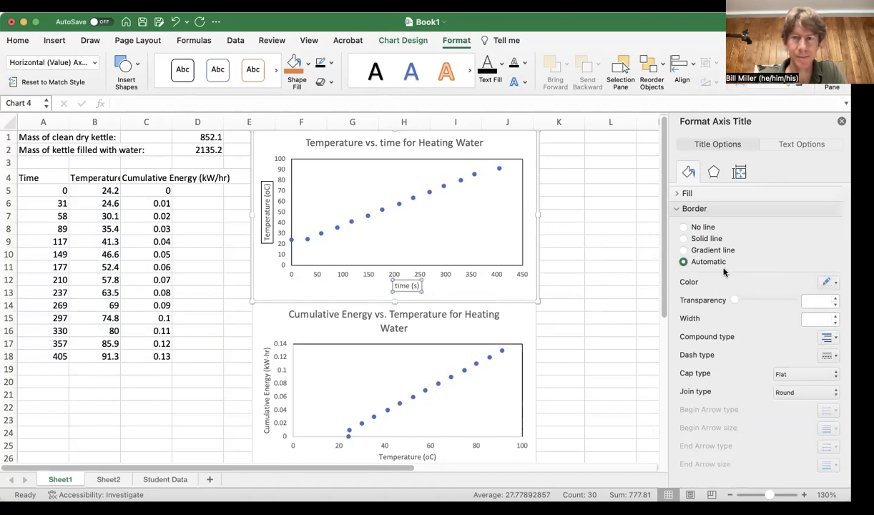
pyautogui.click(828, 282)
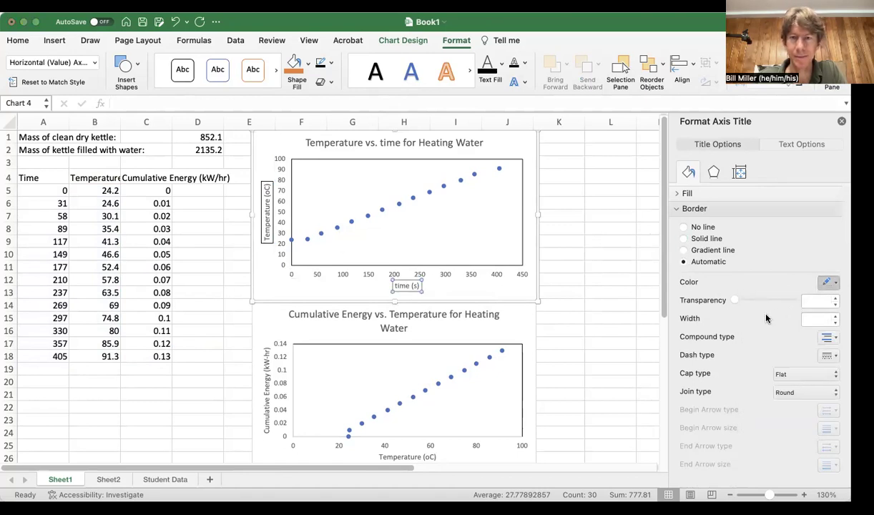
pyautogui.click(730, 299)
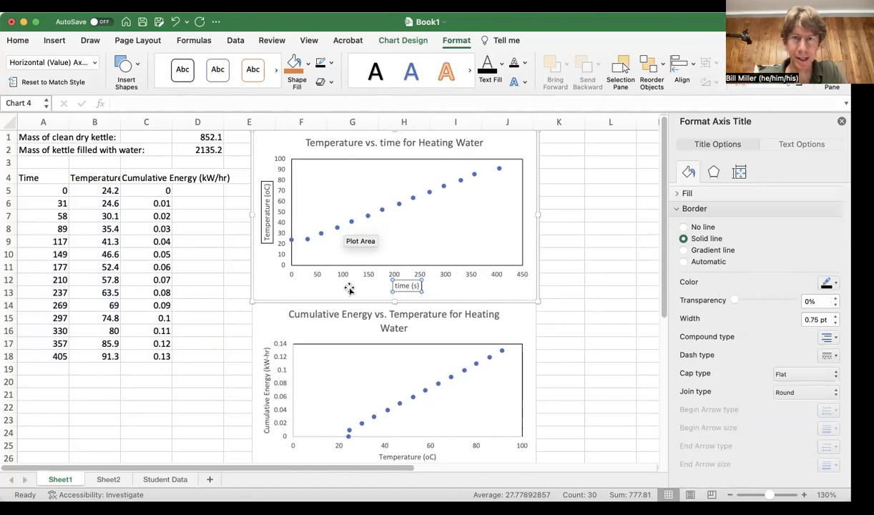
pyautogui.click(312, 192)
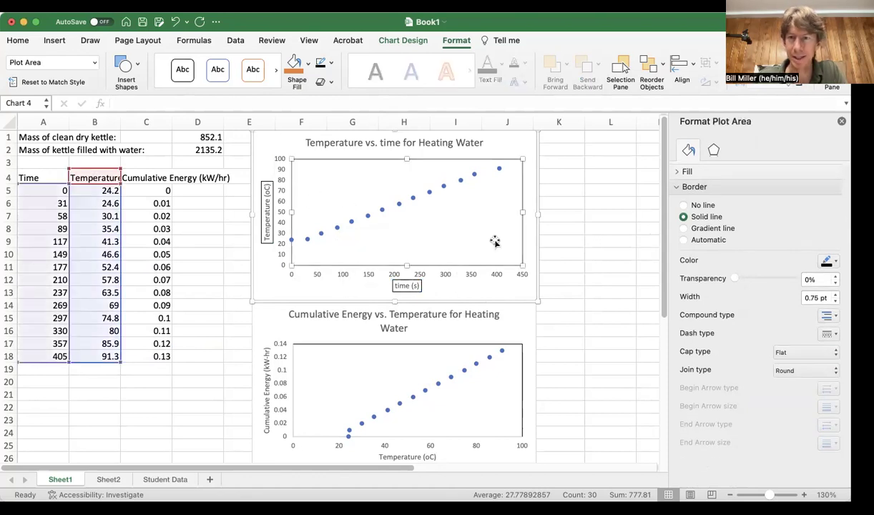
# Set the vertical temperature axis's major tick marks to Inside.
pyautogui.click(281, 193)
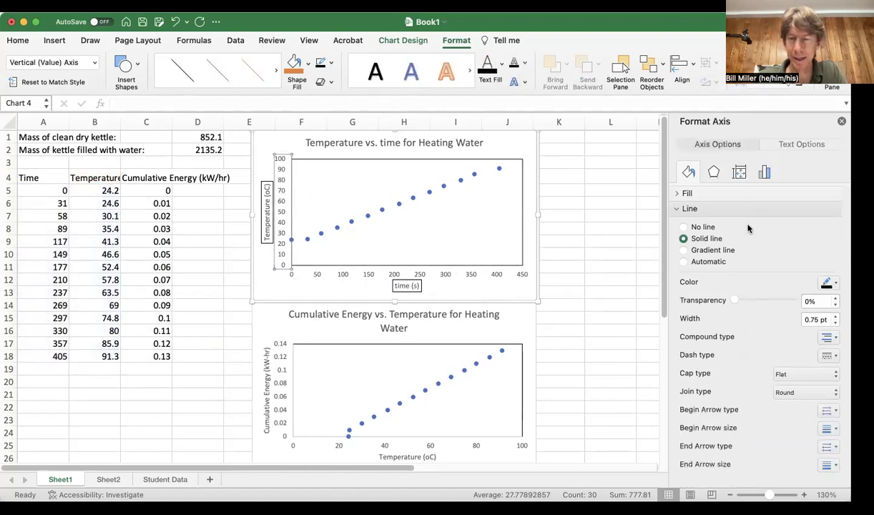
pyautogui.click(765, 176)
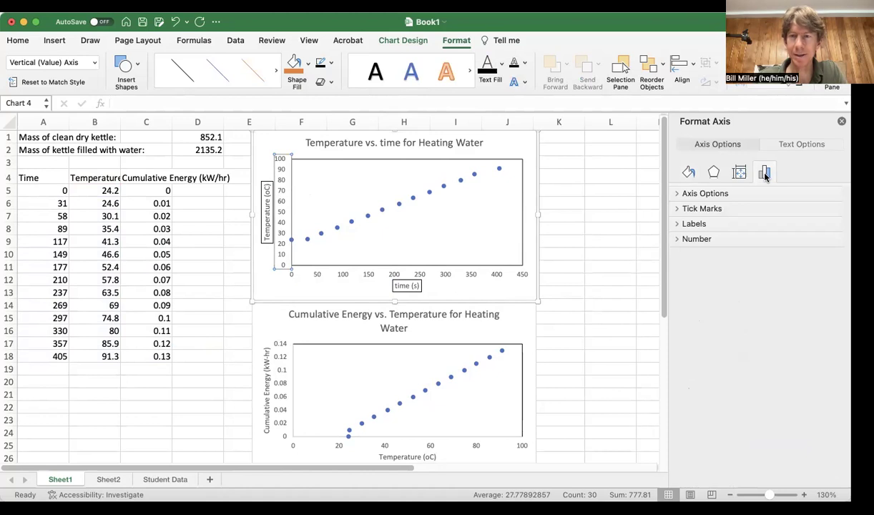
pyautogui.click(688, 208)
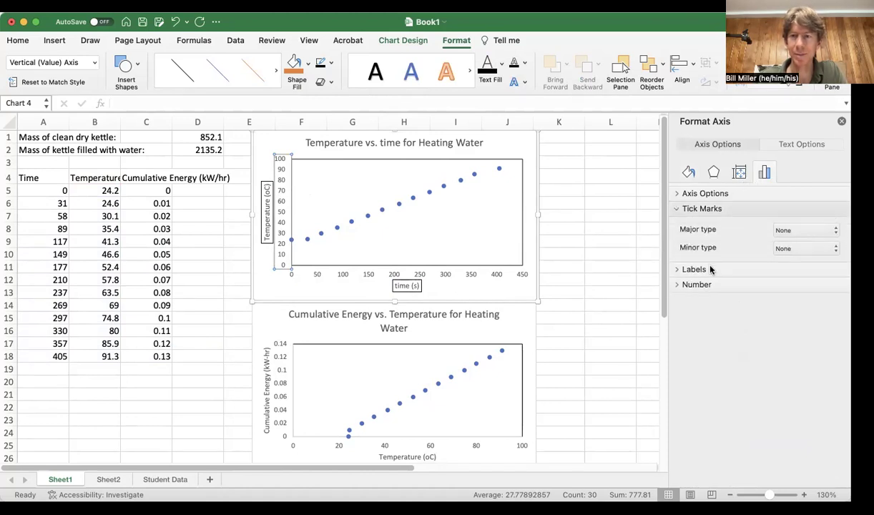
pyautogui.click(788, 230)
pyautogui.click(789, 230)
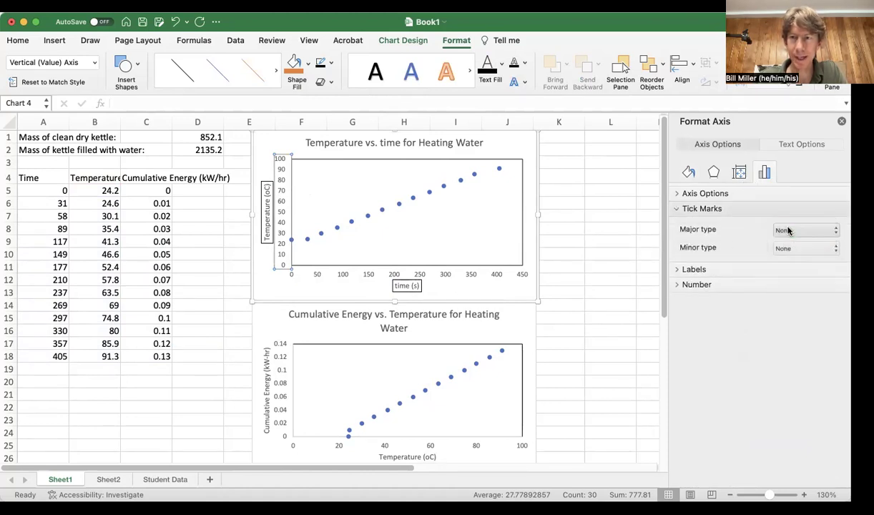
pyautogui.click(789, 231)
pyautogui.click(792, 245)
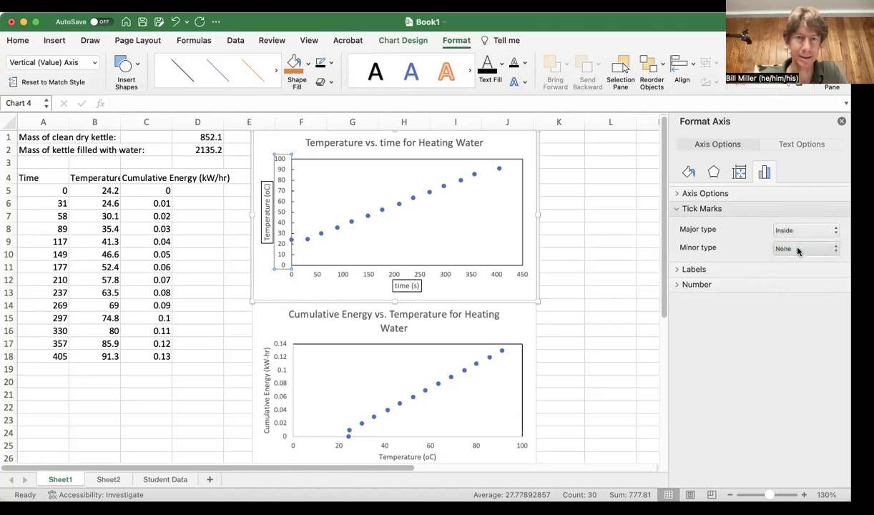
# Set the horizontal time axis's major tick marks to Inside.
pyautogui.click(442, 275)
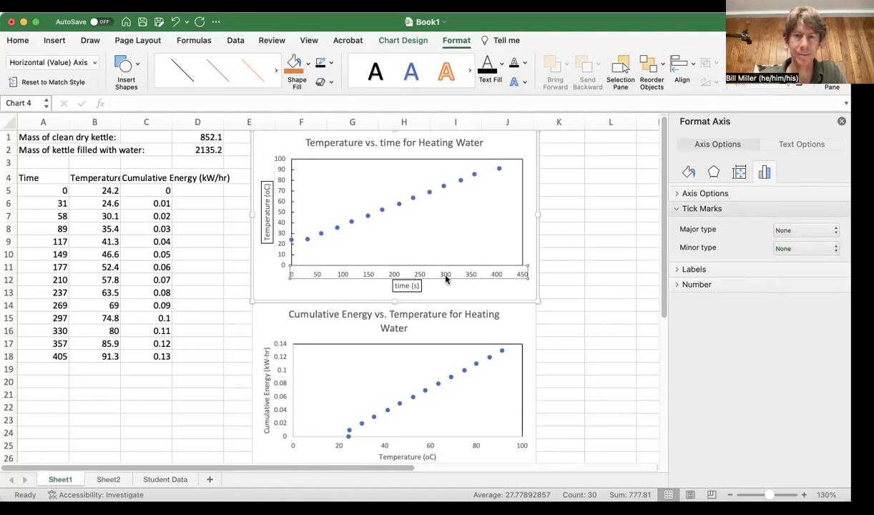
pyautogui.click(447, 279)
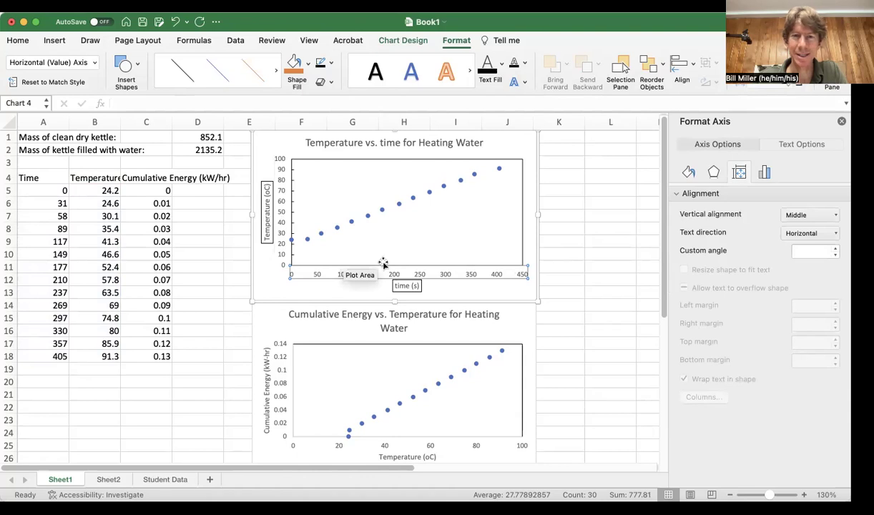
pyautogui.click(763, 172)
pyautogui.click(679, 210)
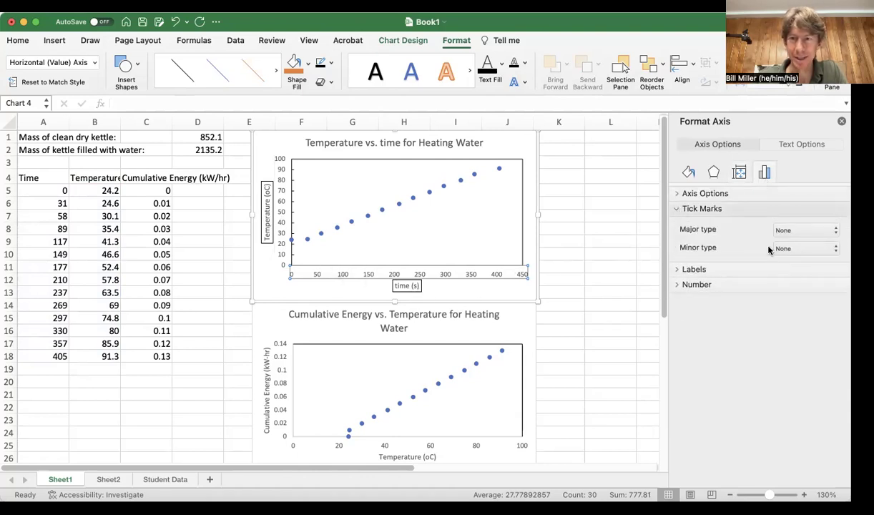
pyautogui.click(797, 229)
pyautogui.click(790, 245)
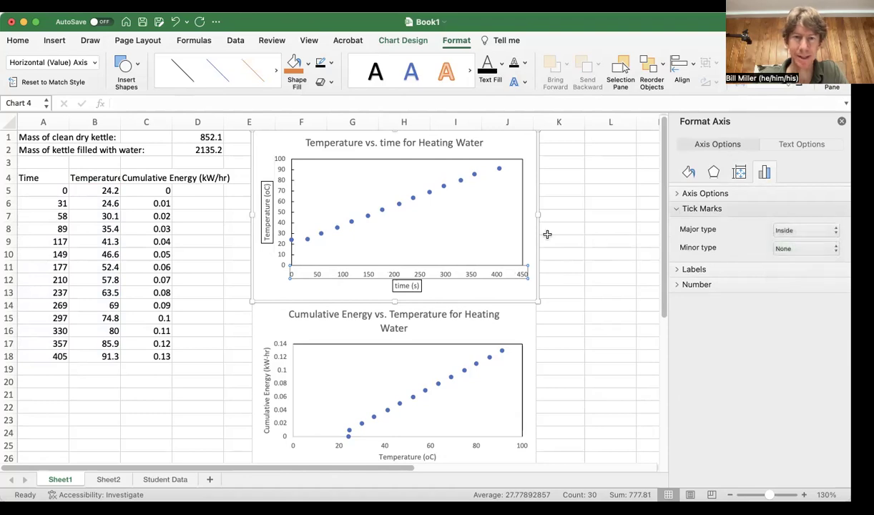
pyautogui.click(407, 286)
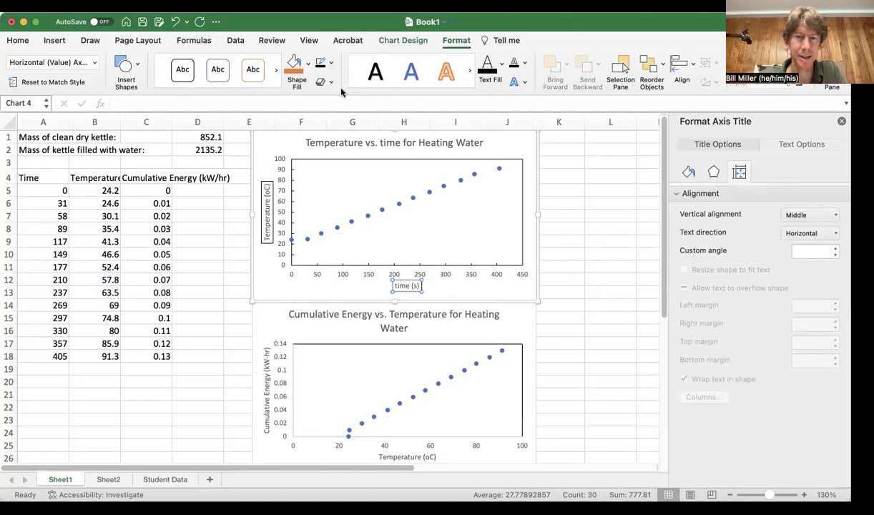
# Set the 'time (s)' and 'Temperature (oC)' axis titles to No Outline.
pyautogui.click(390, 281)
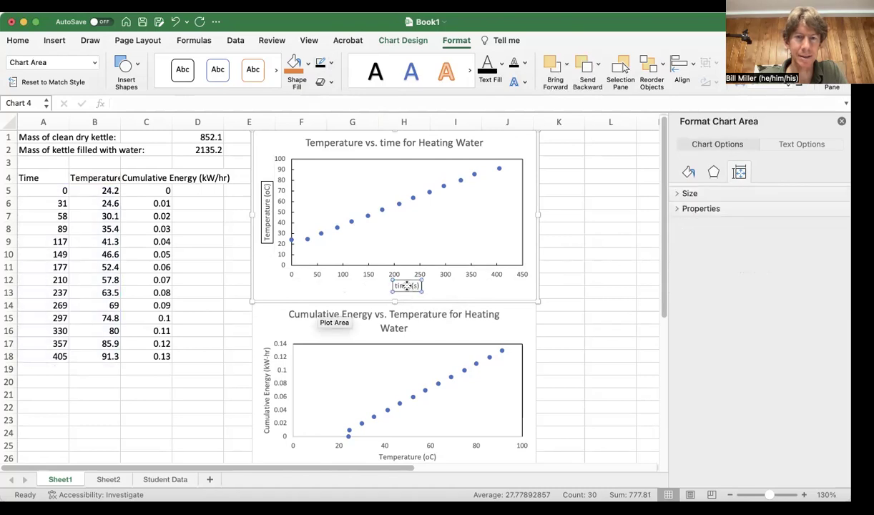
pyautogui.click(406, 285)
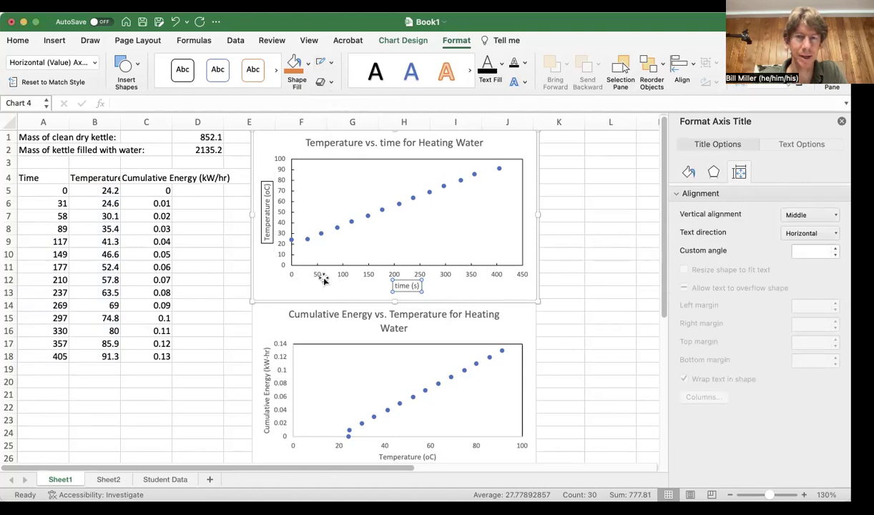
pyautogui.click(404, 295)
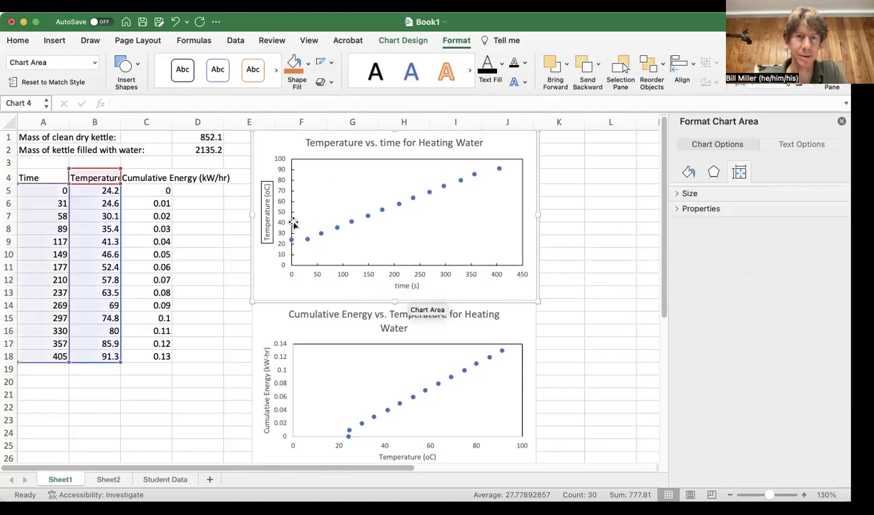
pyautogui.click(270, 170)
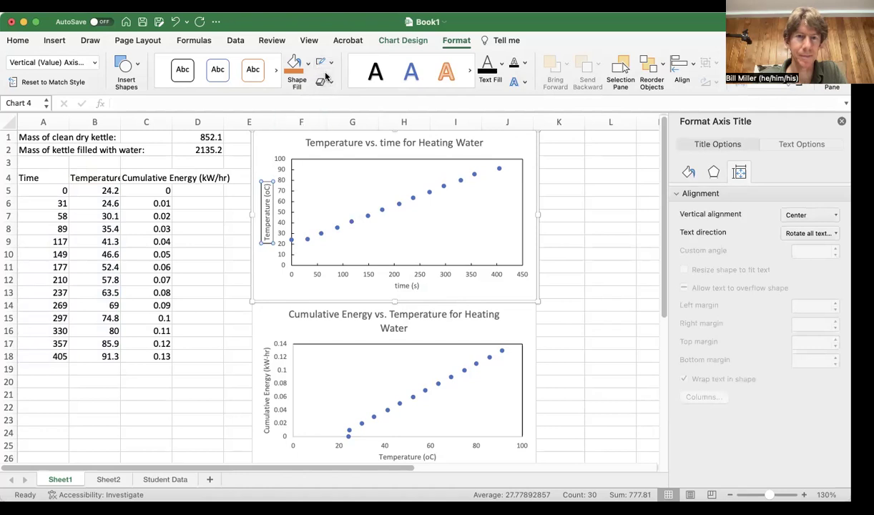
pyautogui.click(270, 155)
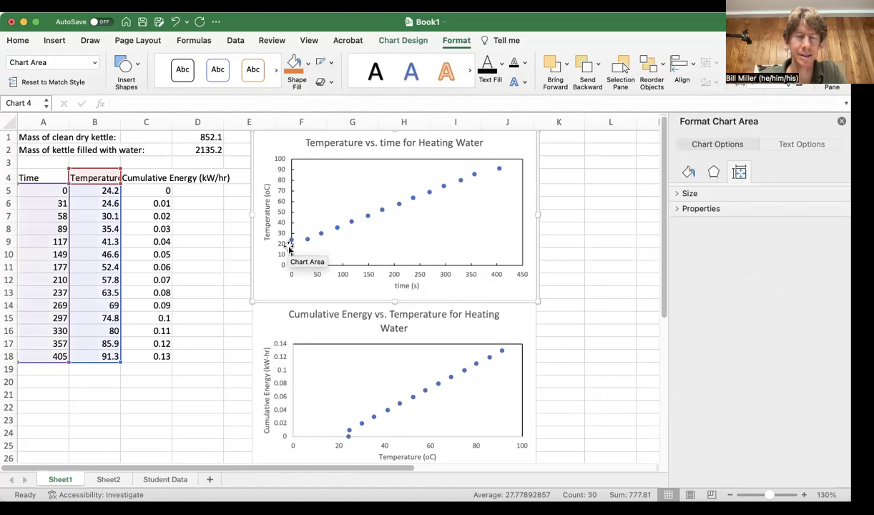
pyautogui.click(269, 224)
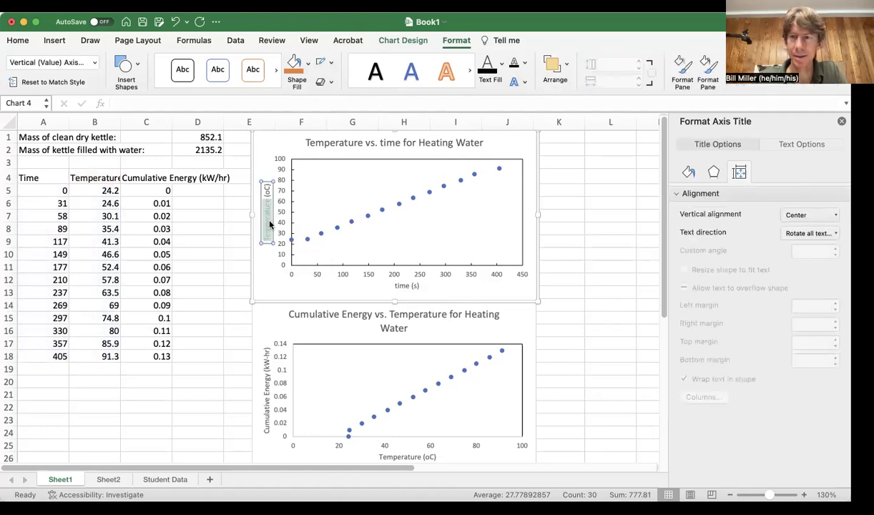
pyautogui.click(266, 275)
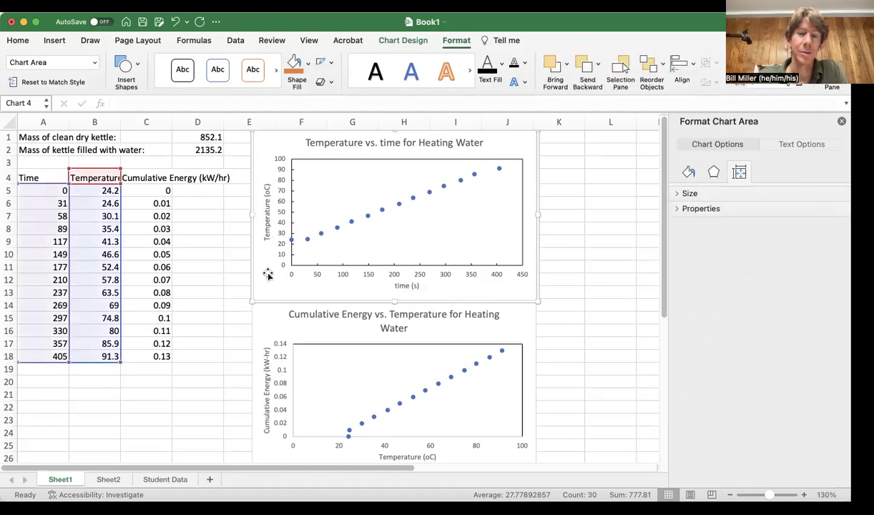